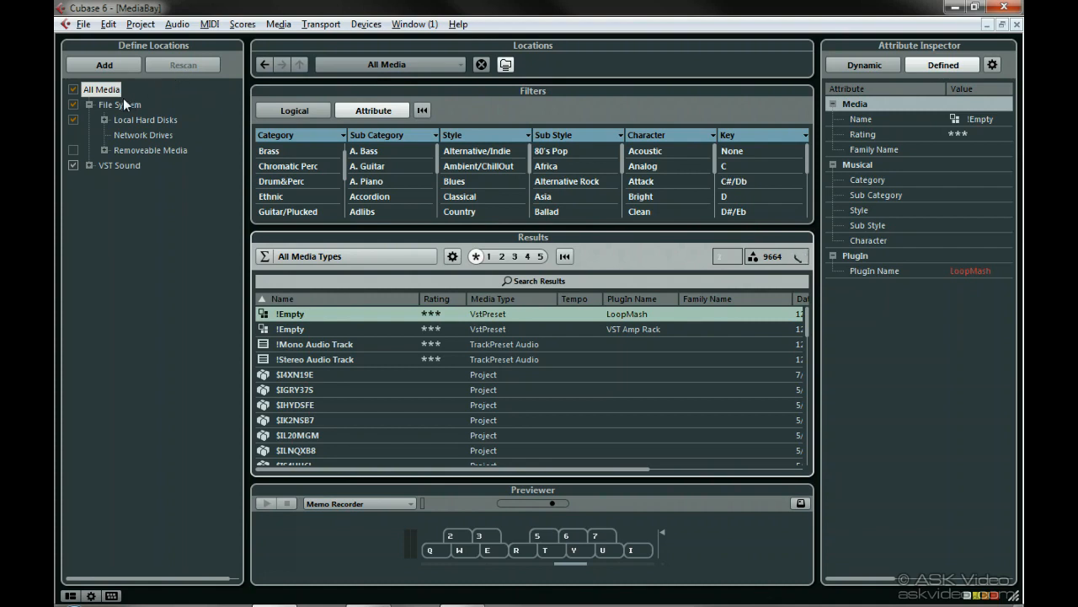
Expand Local Hard Disks, select the C: (xp disk) location and rescan it.
left_click(103, 118)
left_click(132, 133)
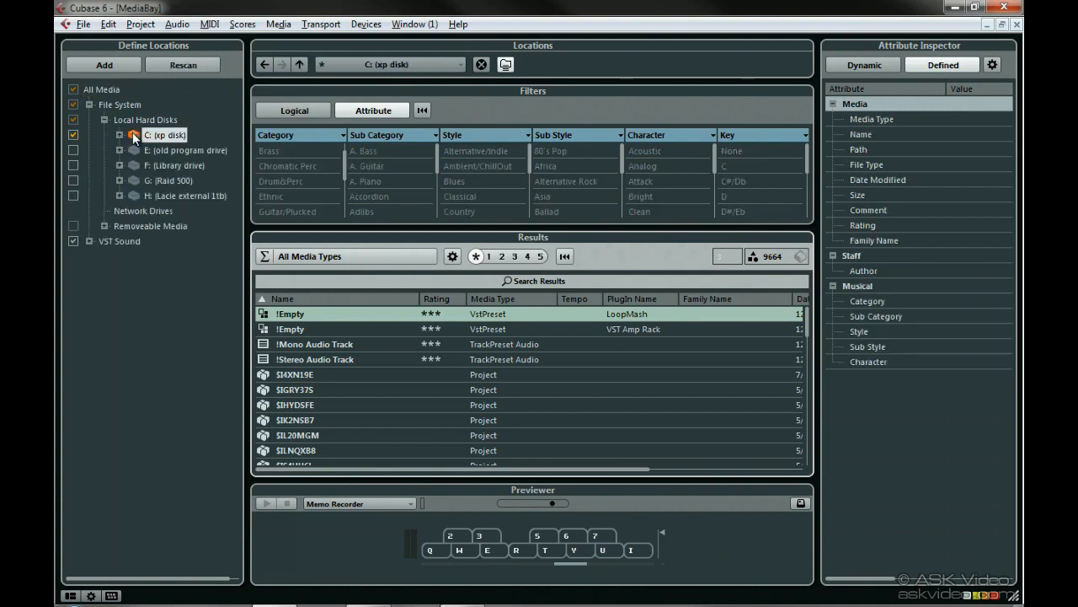
left_click(181, 64)
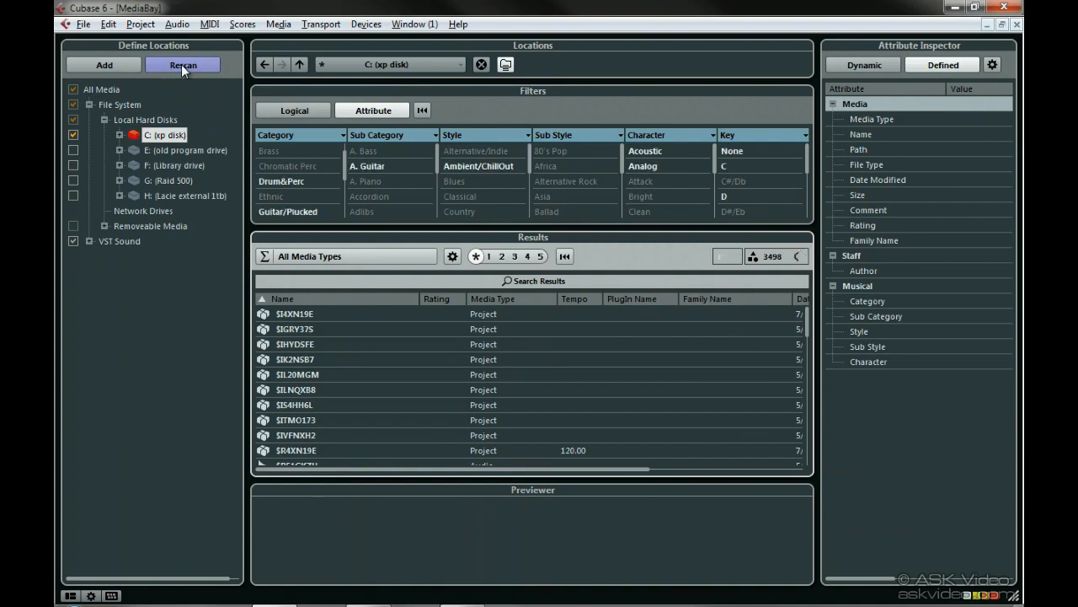
Rescan the C: (xp disk) drive from its context menu.
right_click(135, 137)
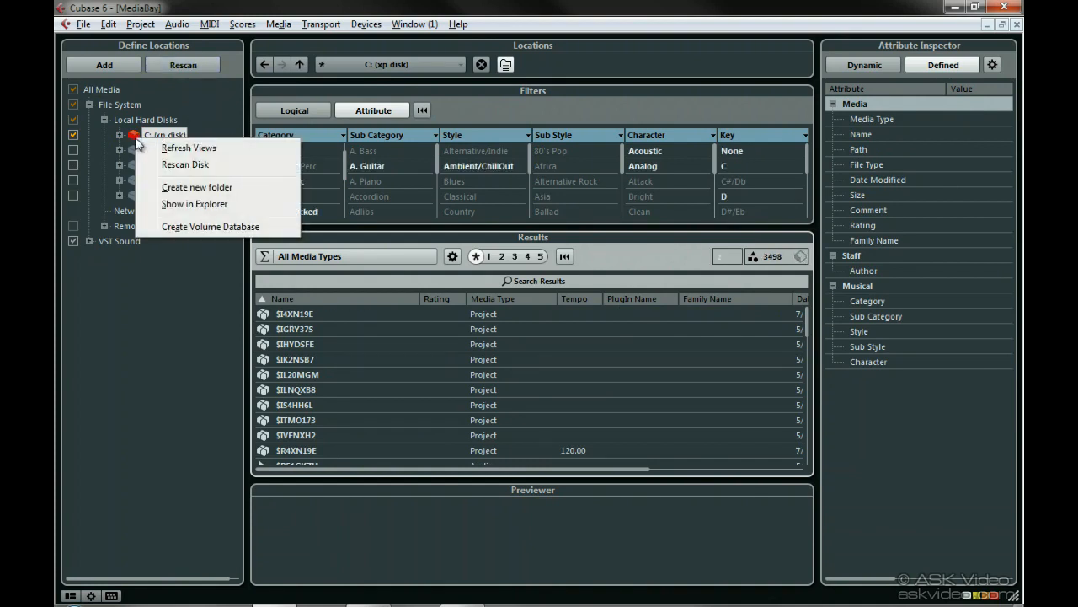
left_click(231, 164)
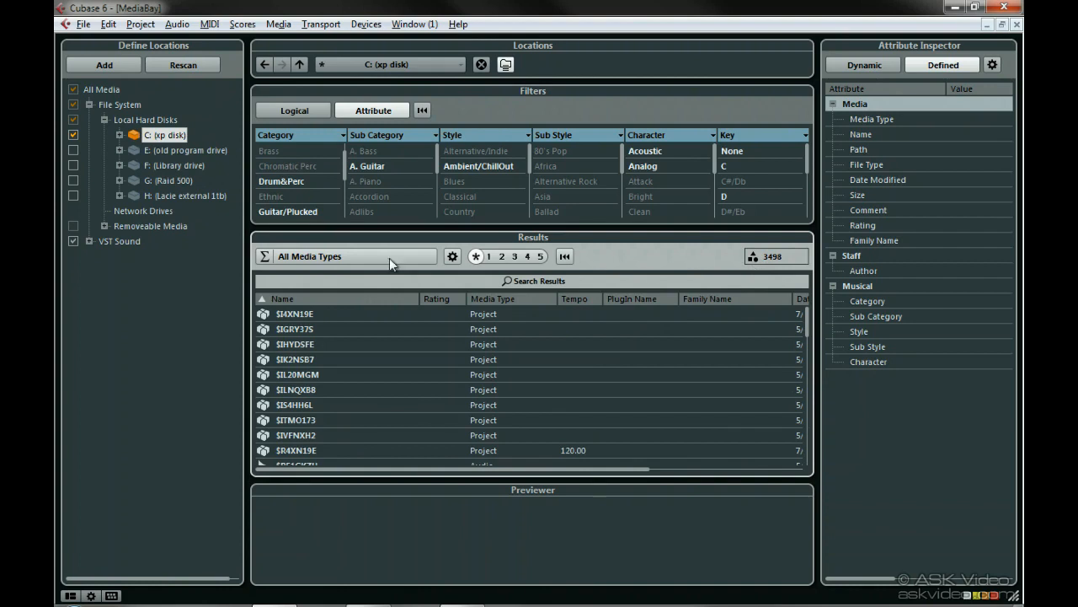
left_click(123, 65)
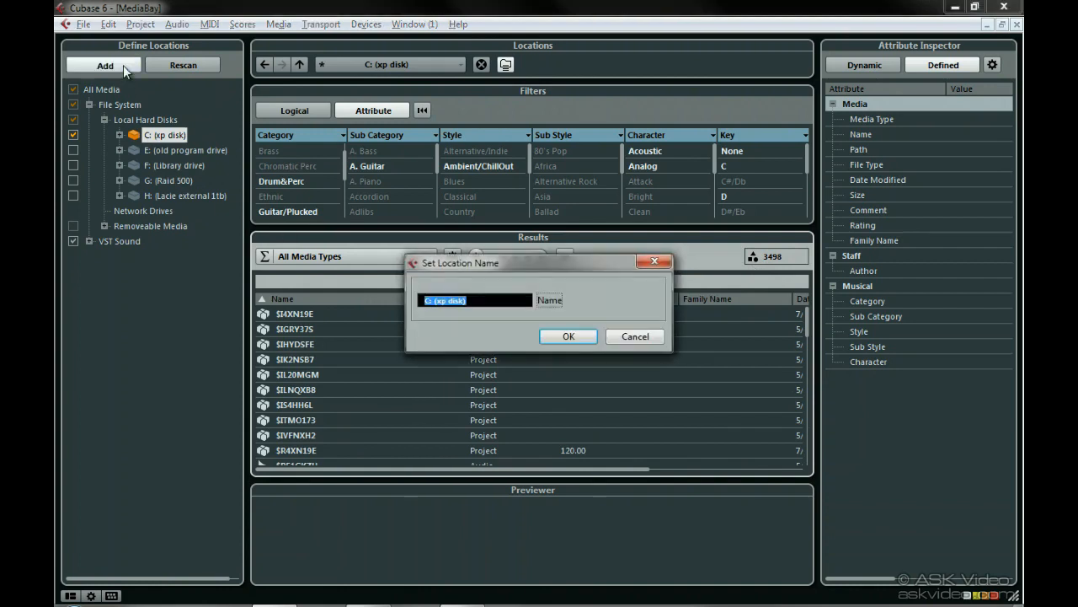
left_click(635, 336)
right_click(165, 135)
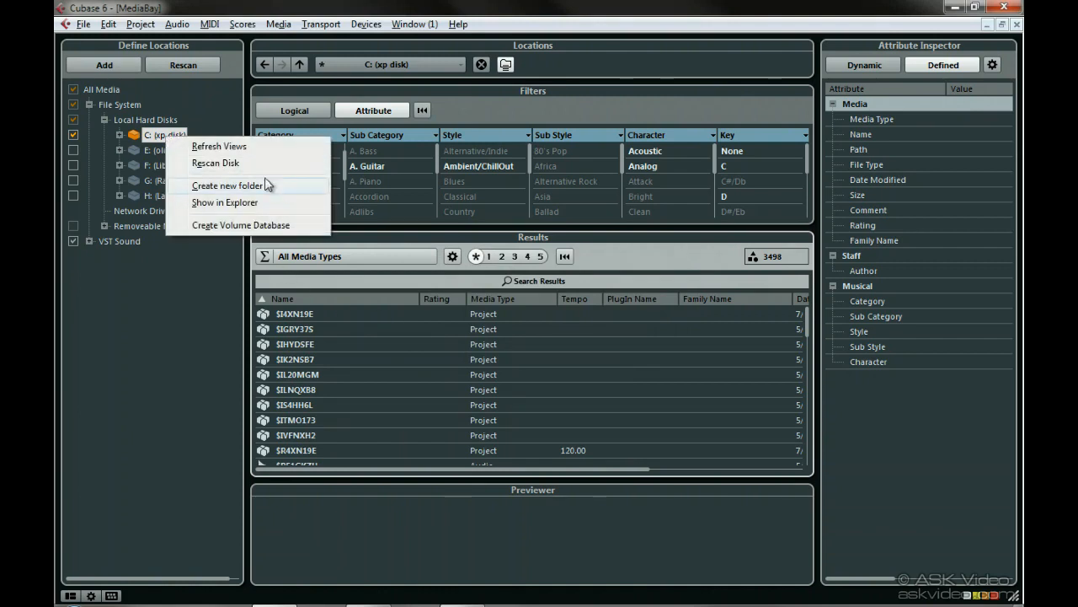
left_click(228, 134)
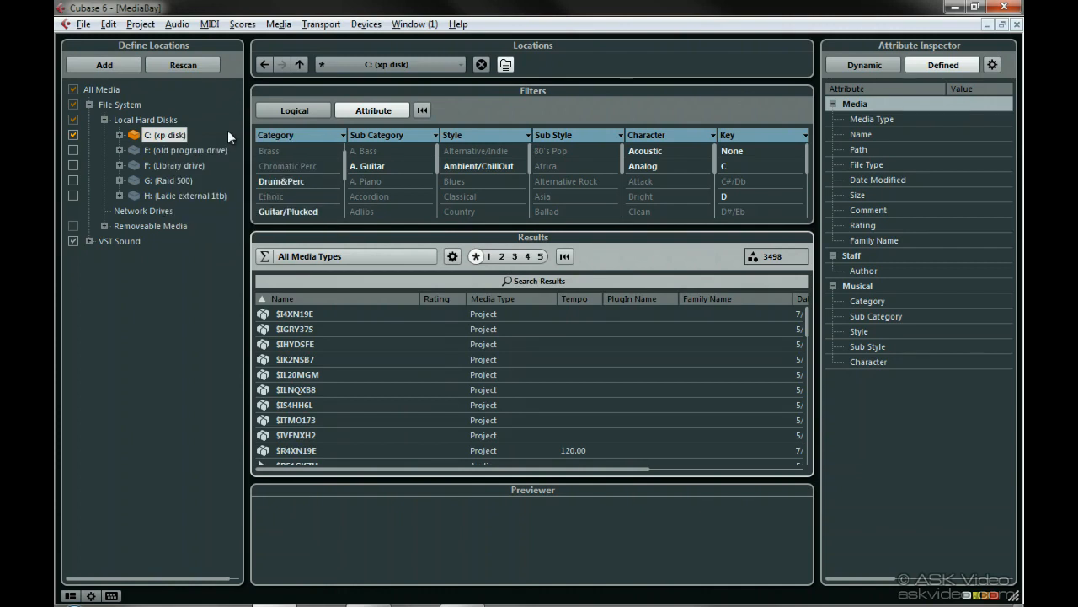
Switch Show Managed Locations Only on and back off in the MediaBay location settings.
left_click(91, 595)
left_click(108, 400)
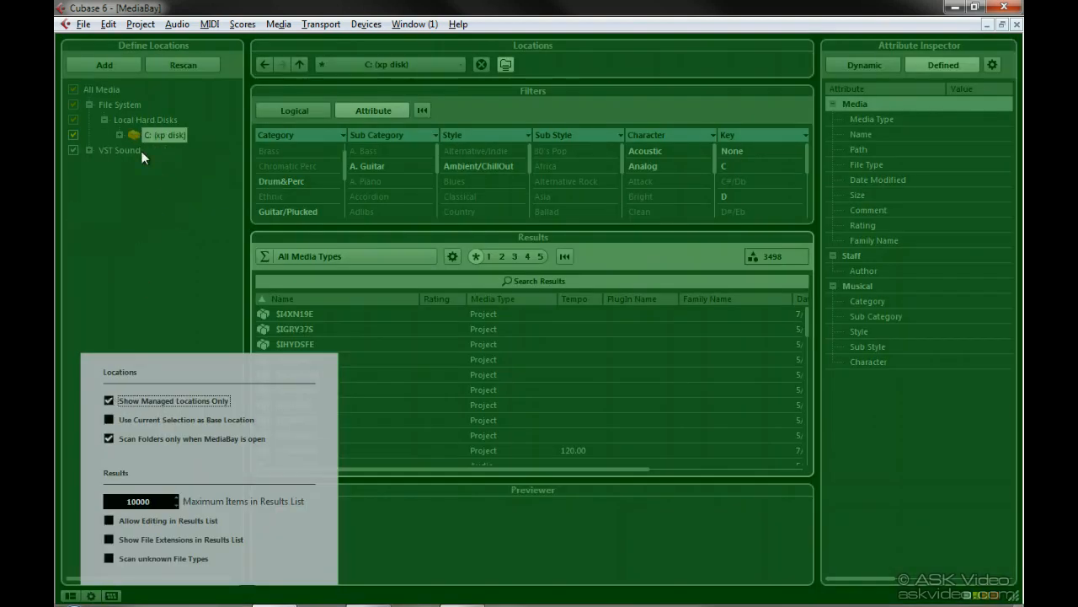
left_click(108, 400)
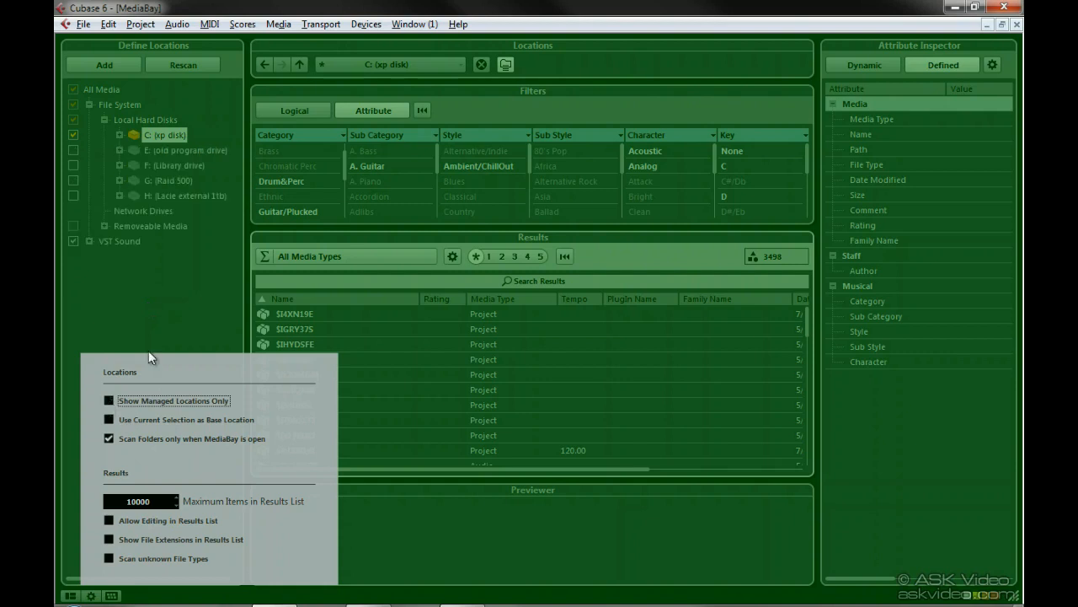
left_click(162, 326)
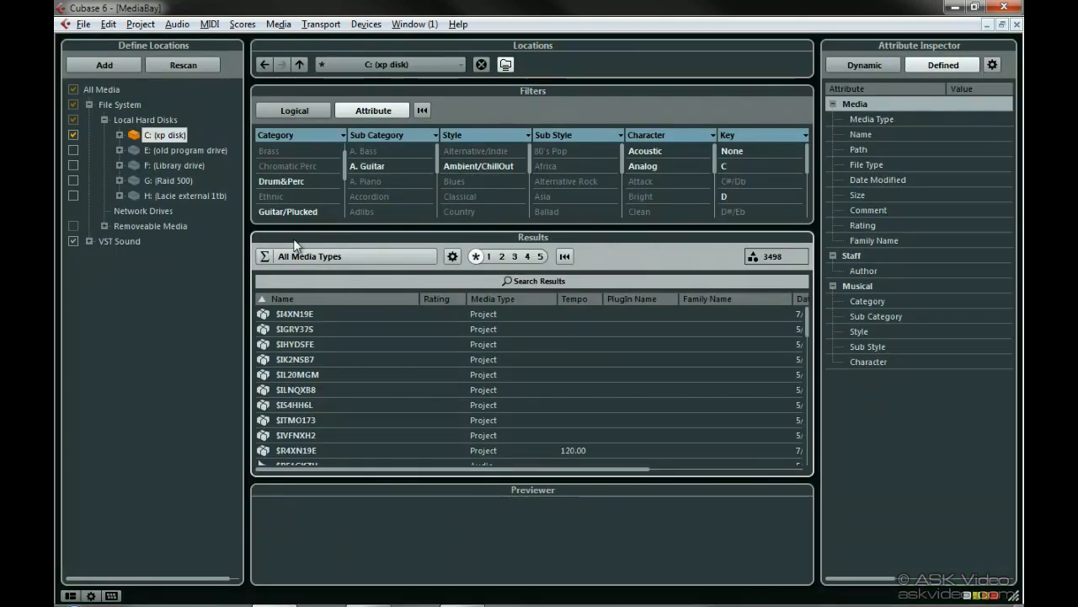
Examine the results column options under the Media and Musical attribute groups.
left_click(453, 257)
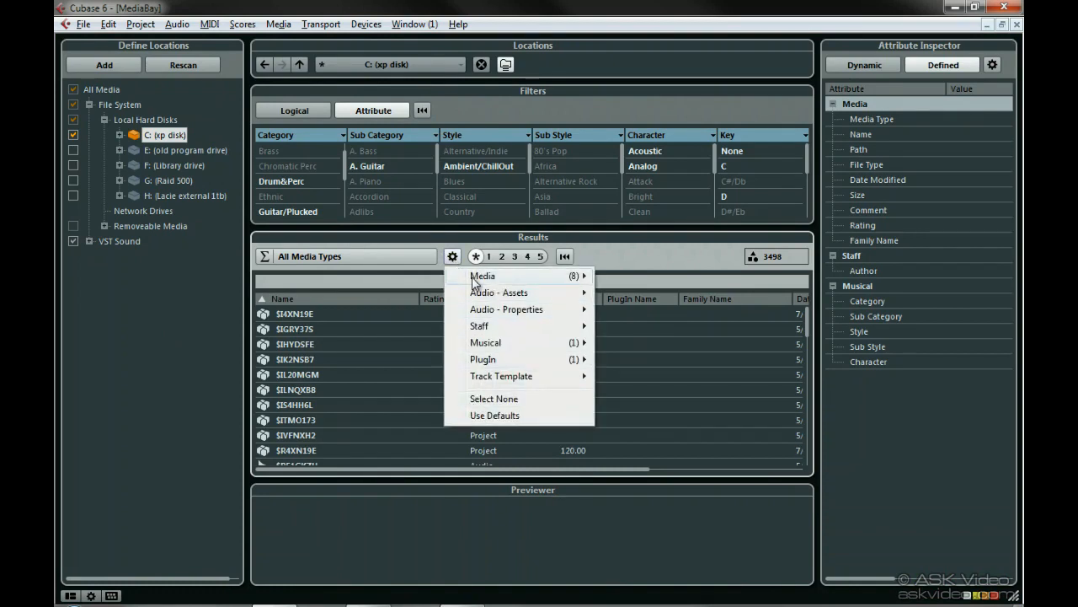
mouse_move(474, 283)
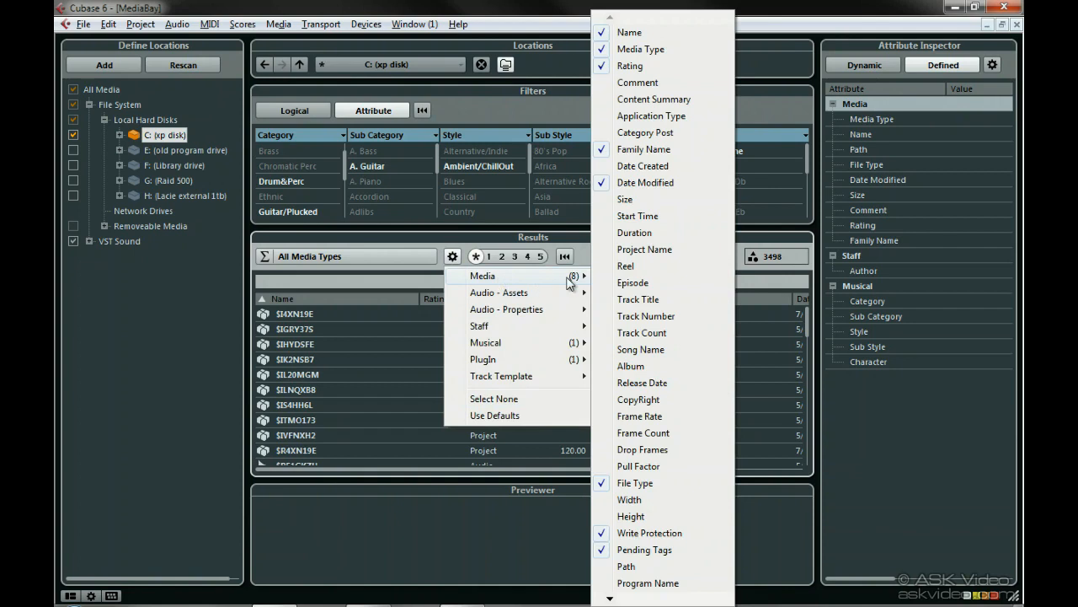
mouse_move(571, 359)
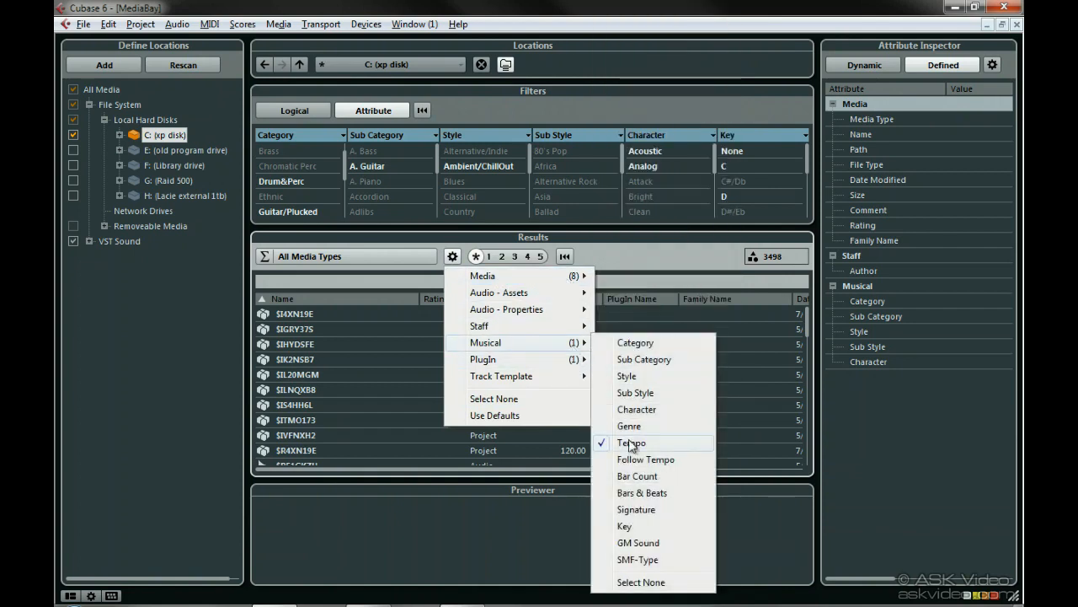
mouse_move(580, 277)
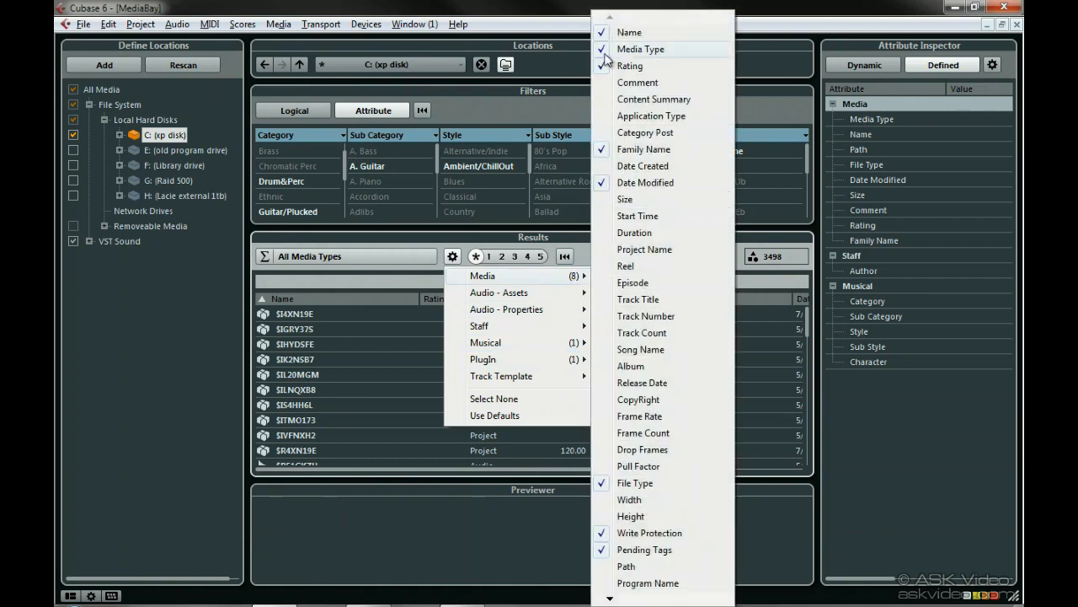
left_click(580, 255)
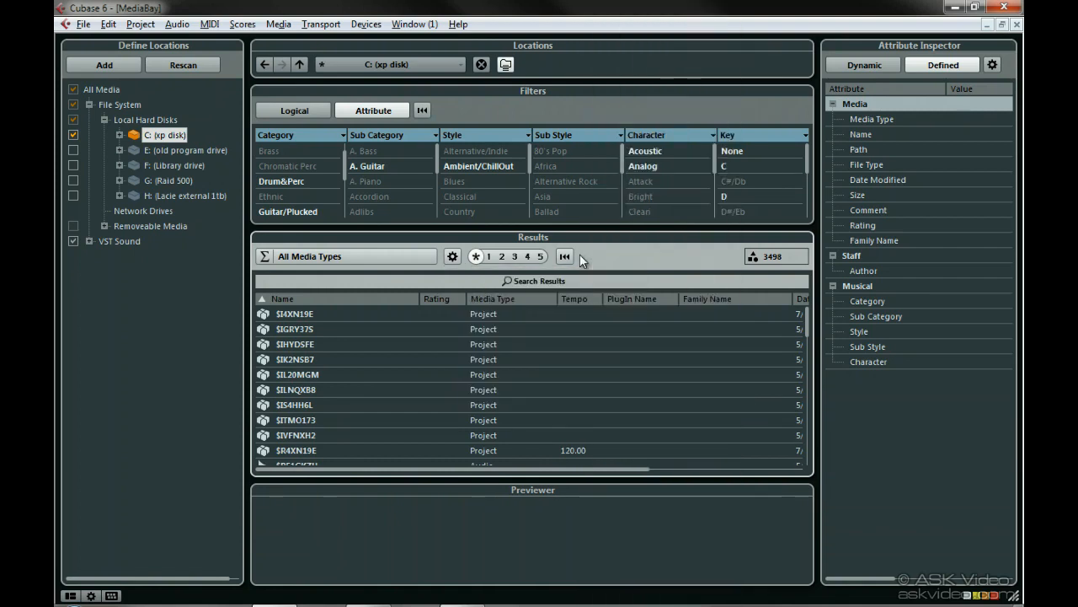
Filter the results by minimum rating from one to four stars, then clear the rating filter.
left_click(487, 257)
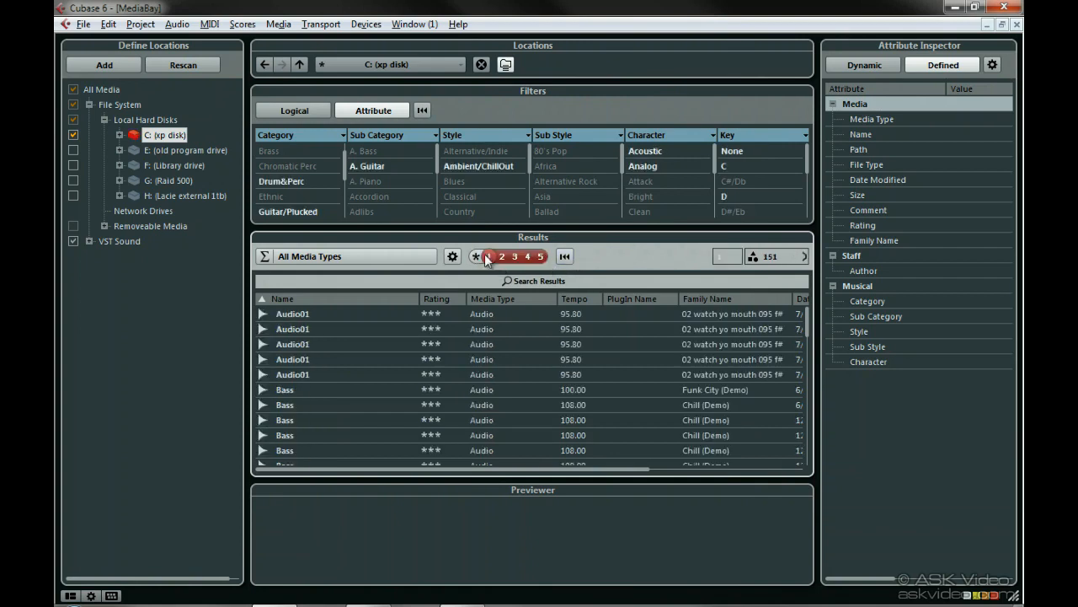
left_click(501, 257)
left_click(514, 257)
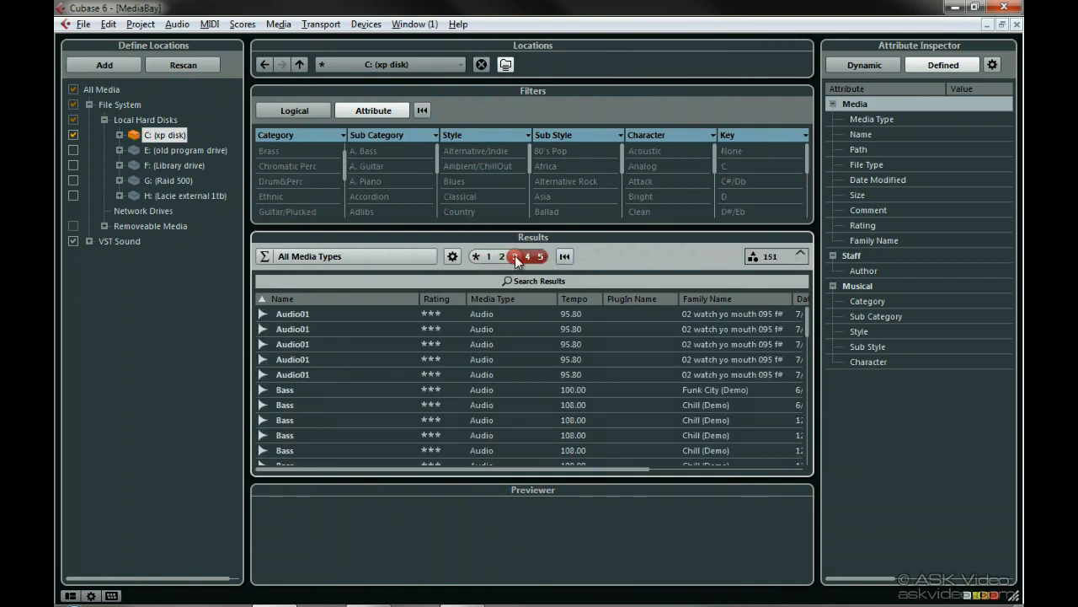
left_click(527, 256)
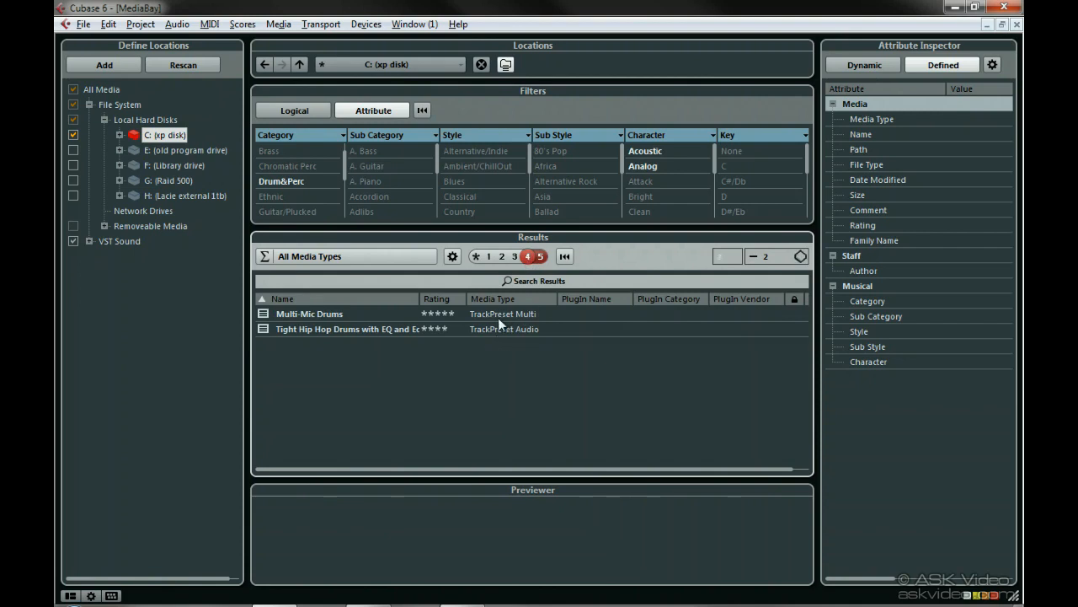
left_click(476, 256)
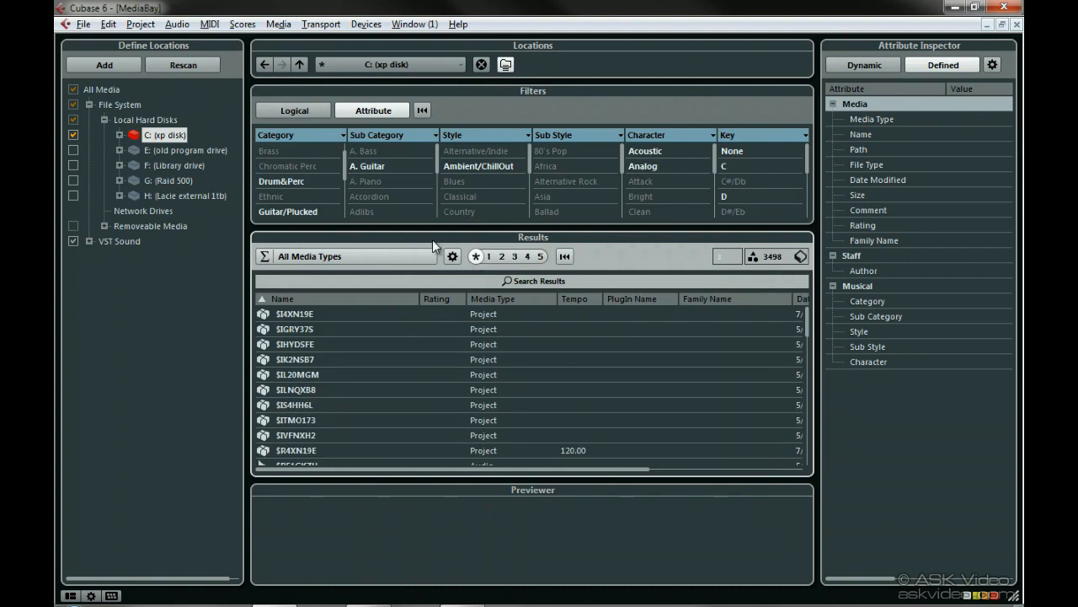
Navigate the location history back and forward, then go up to Local Hard Disks.
left_click(260, 66)
left_click(288, 64)
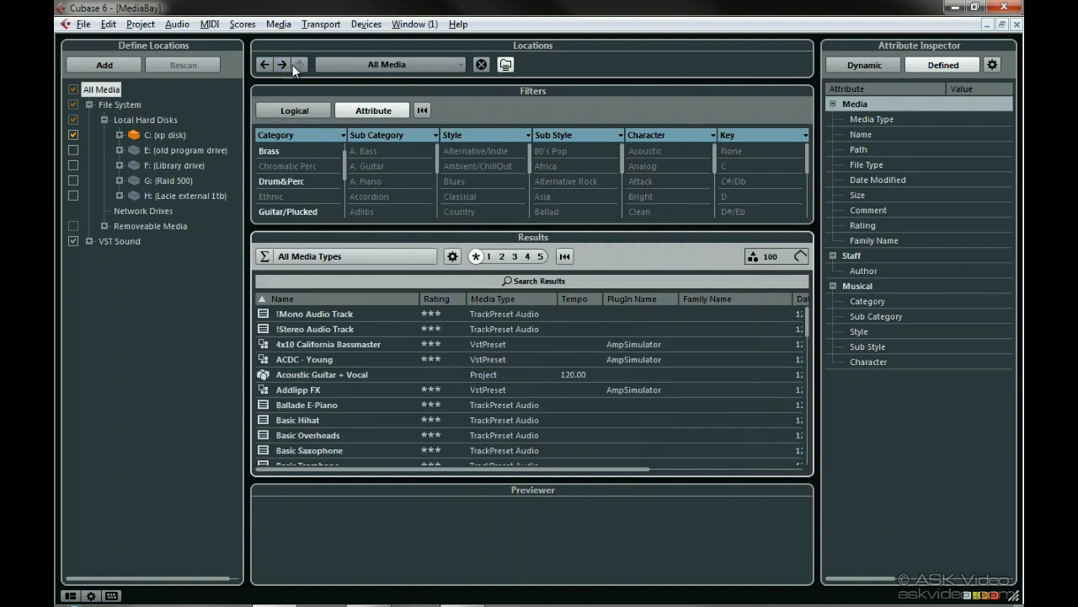
left_click(281, 66)
left_click(299, 65)
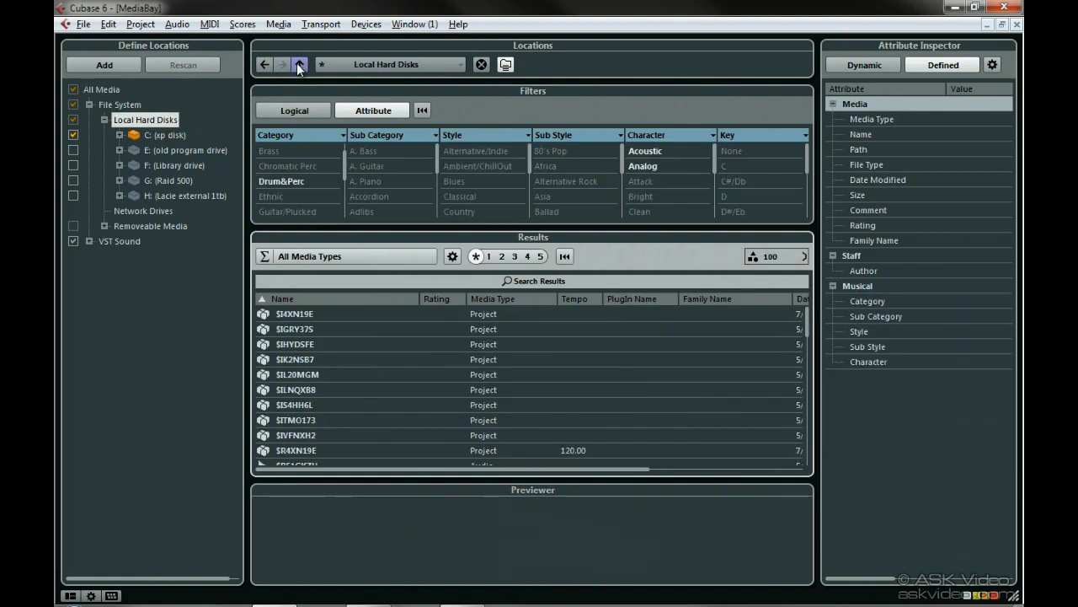
Switch the location to VST Sound and show only Audio Files in the results.
left_click(135, 244)
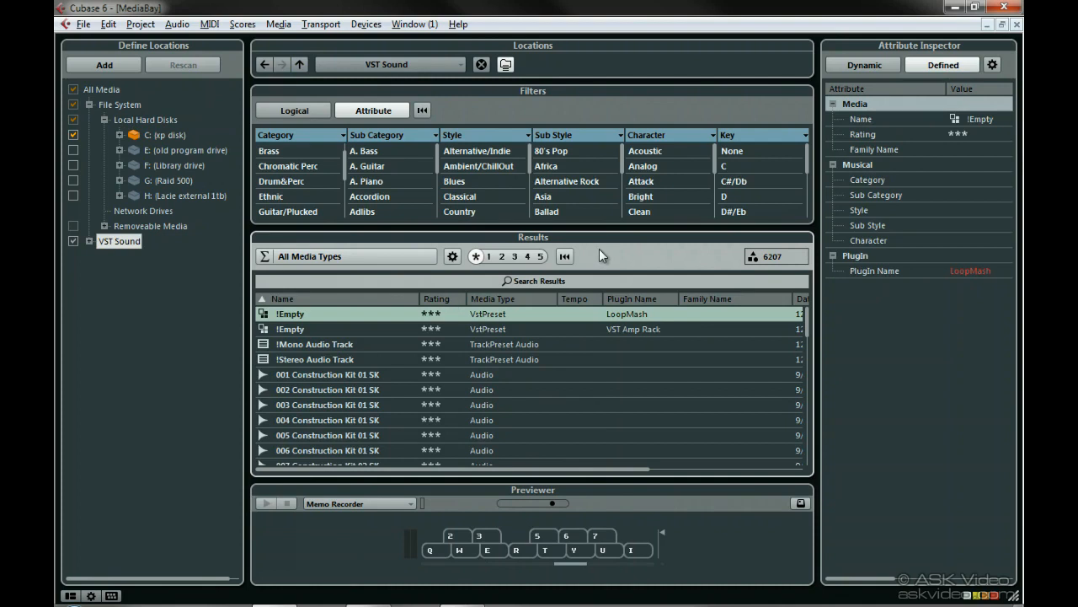
left_click(278, 257)
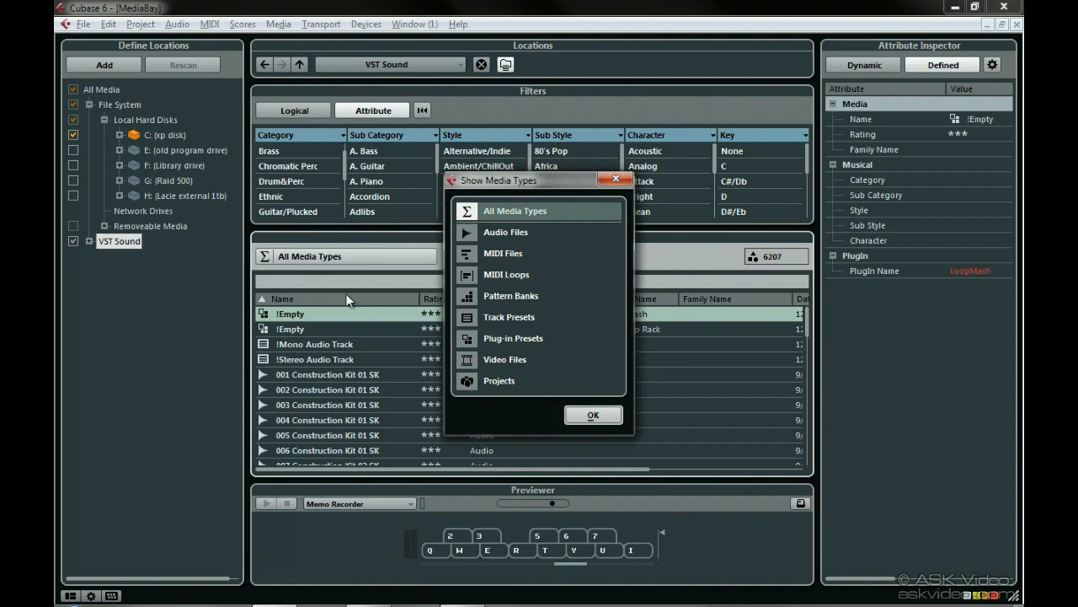
left_click(531, 234)
left_click(594, 415)
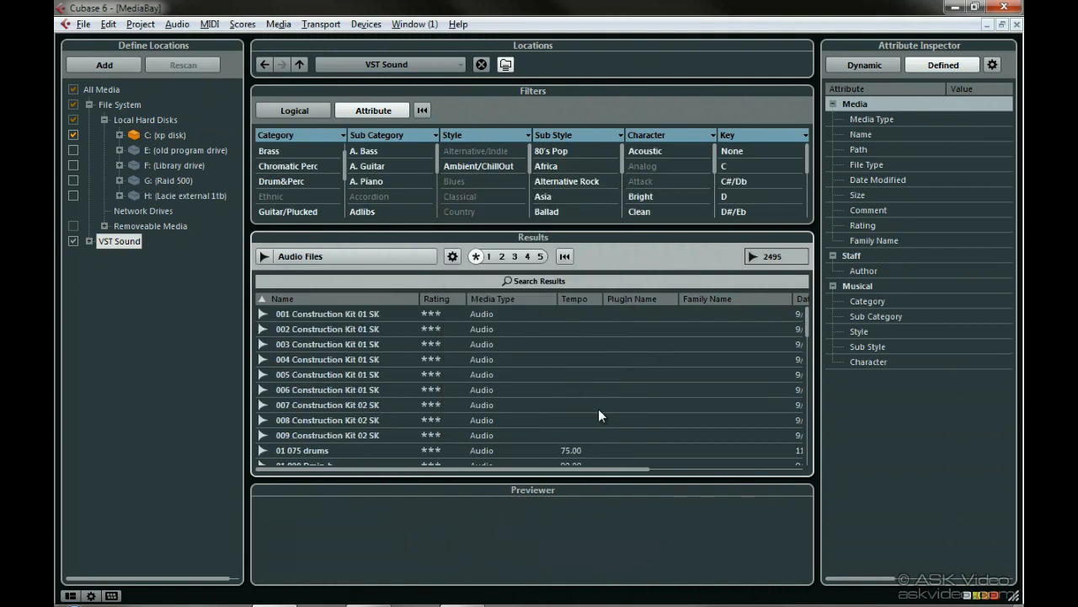
Search the audio results for drum.
left_click(559, 281)
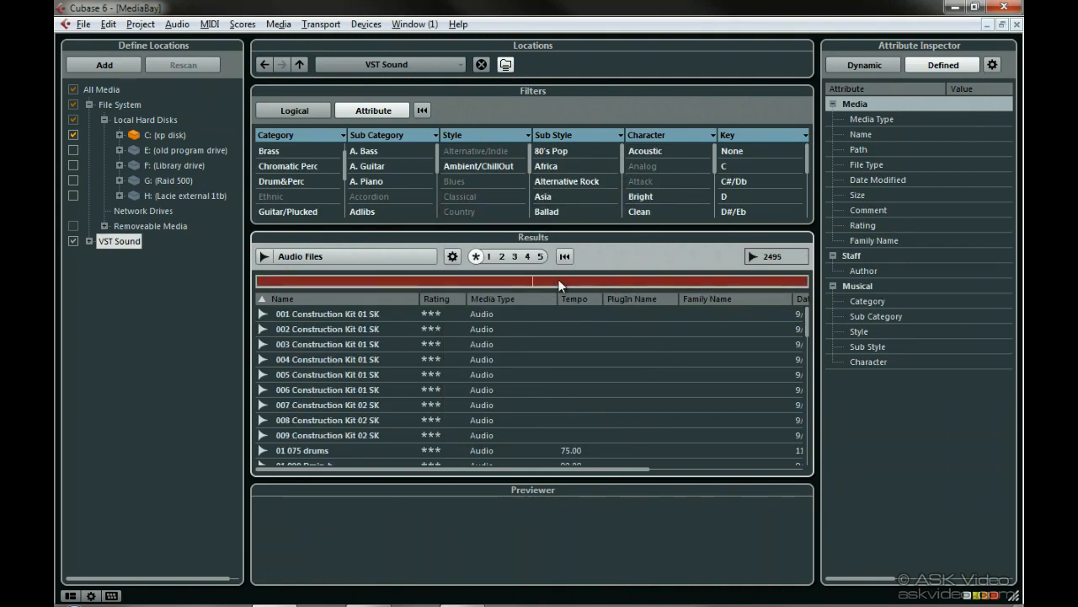
type("drum")
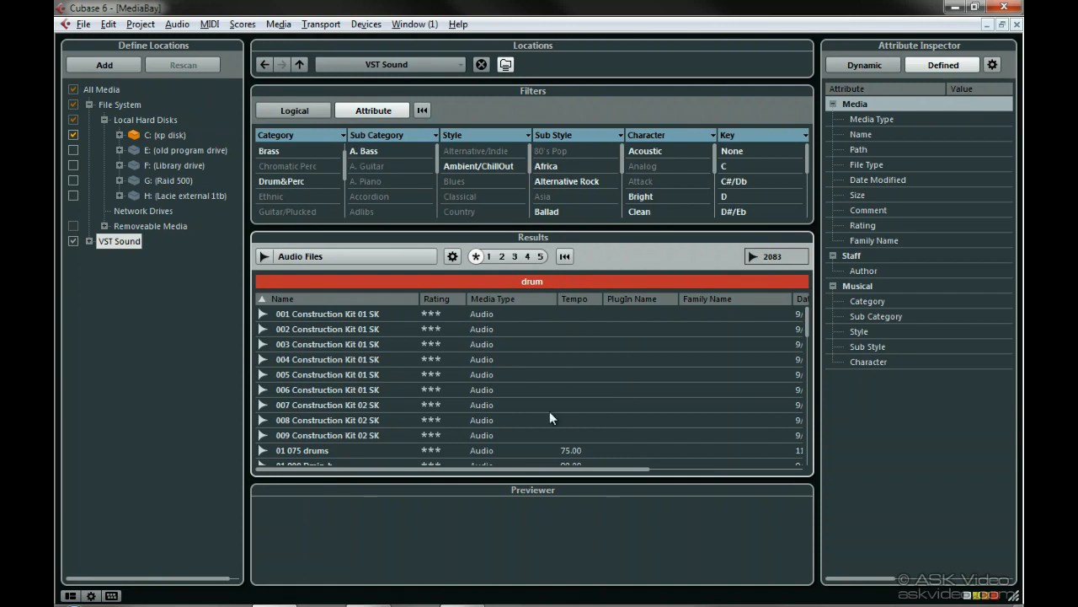
Audition the Beat_Bifta and basstabla100 11 files in the previewer, switching on a previewer playback option.
left_click_drag(805, 328, 804, 371)
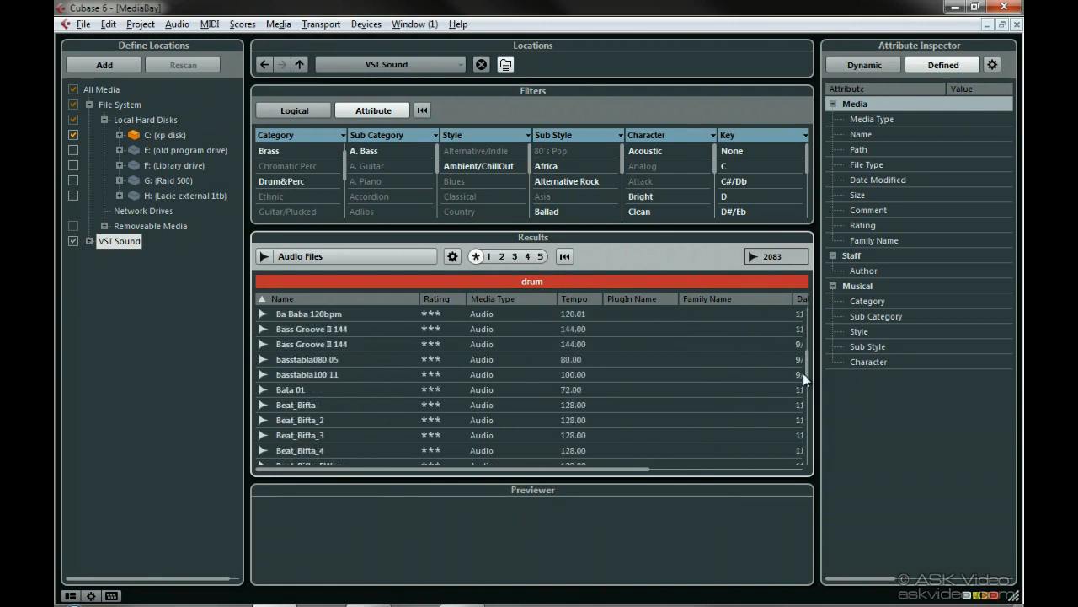
left_click(348, 406)
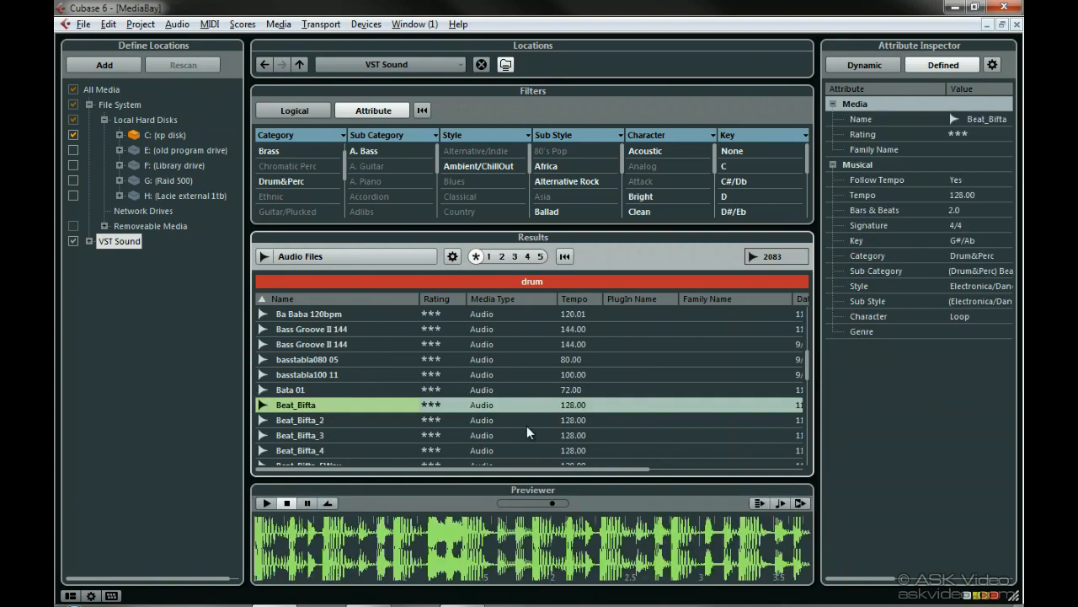
left_click(758, 503)
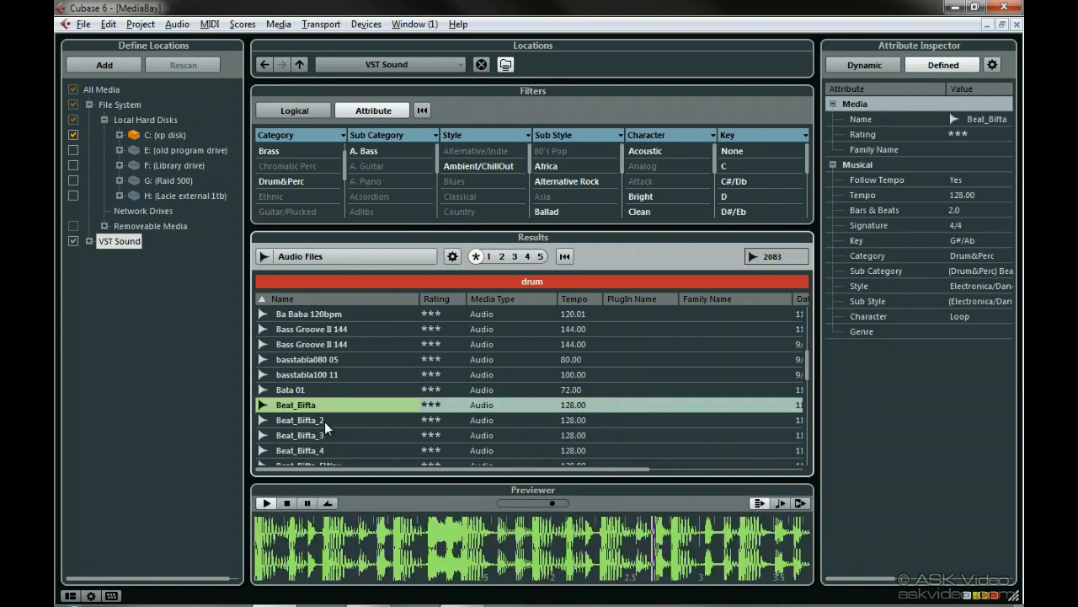
left_click(302, 376)
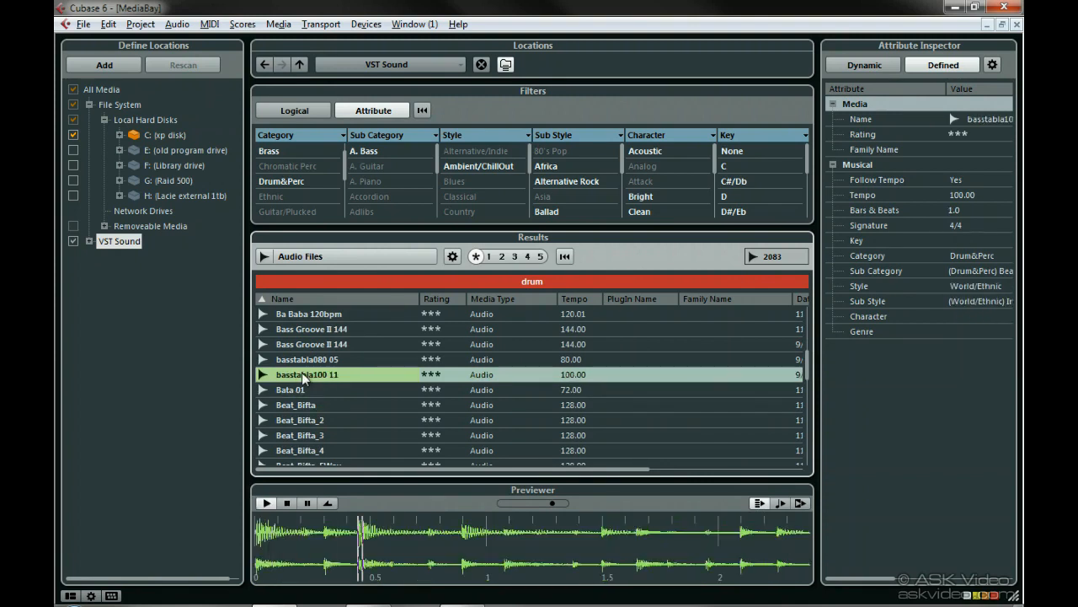
left_click(304, 407)
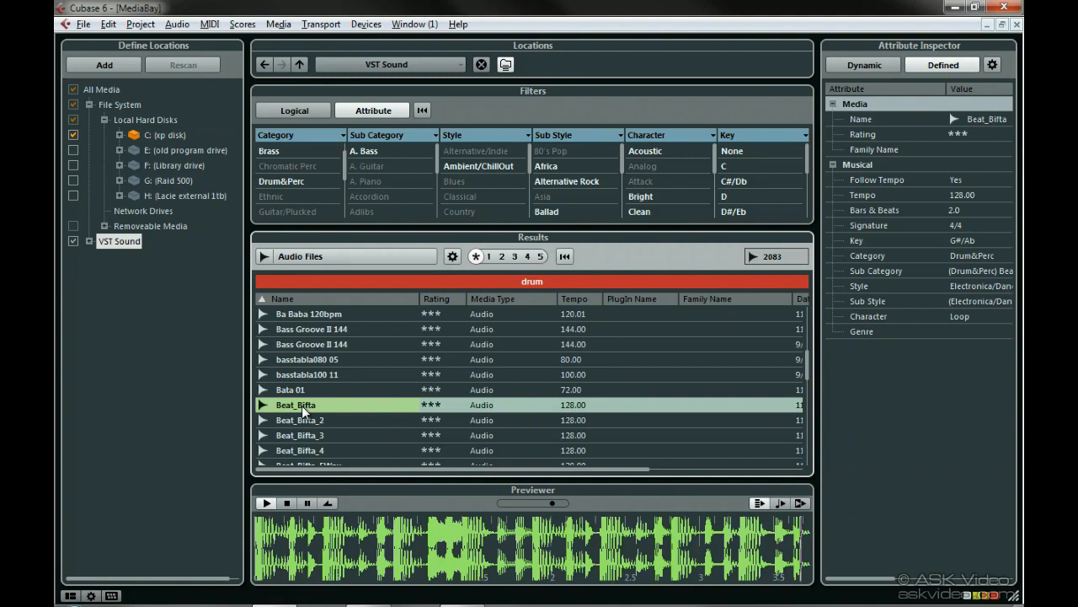
Restore the window and drag Beat_Bifta onto the Audio 01 track at bar 1.
left_click(1002, 25)
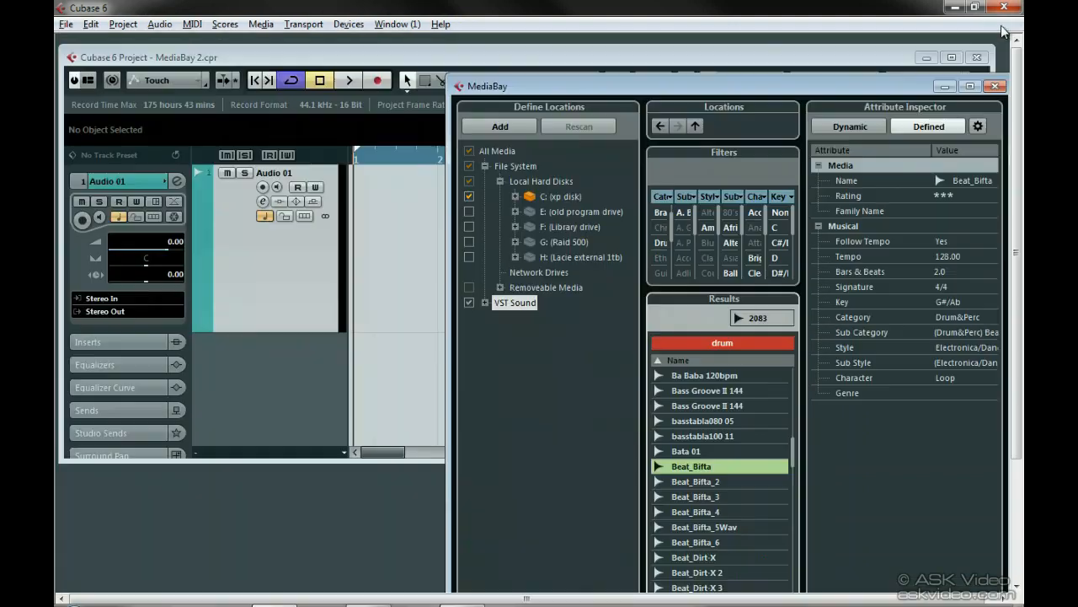
left_click_drag(692, 467, 361, 281)
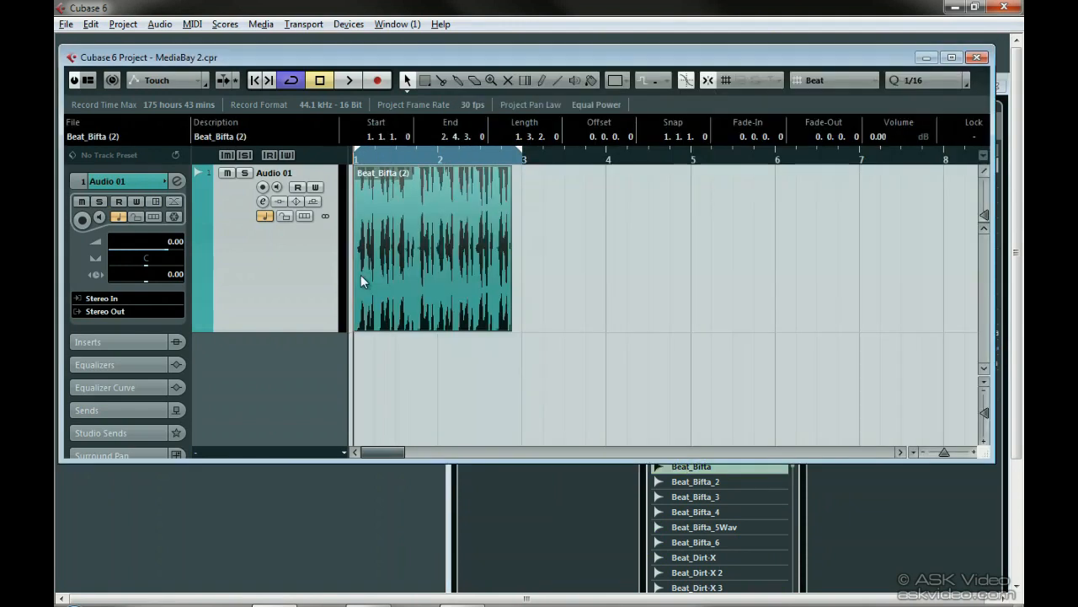
Bring the MediaBay window back to the front and maximize it.
left_click(546, 479)
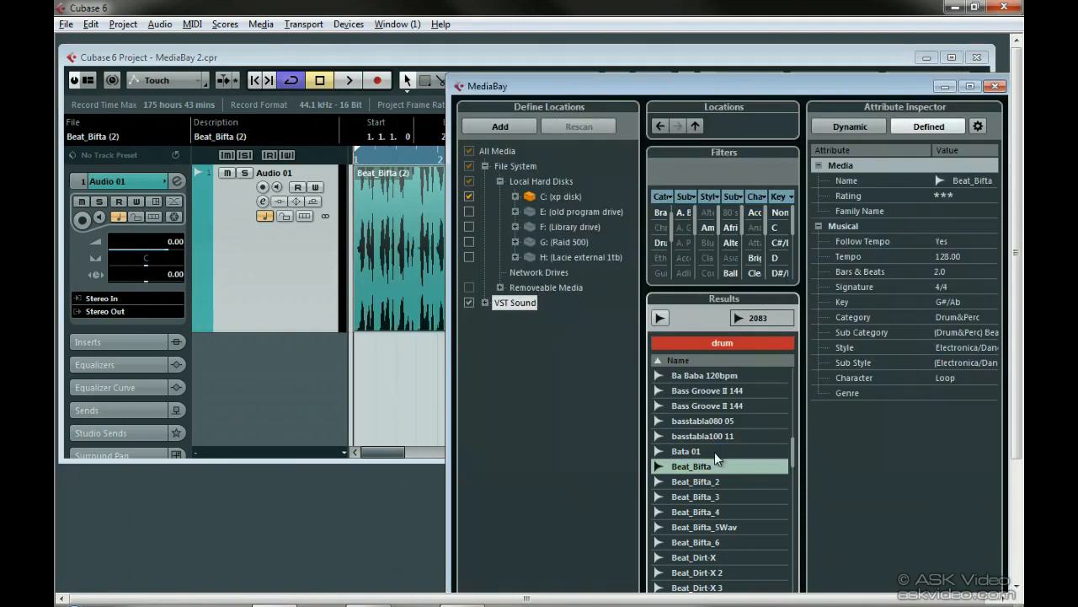
left_click(970, 86)
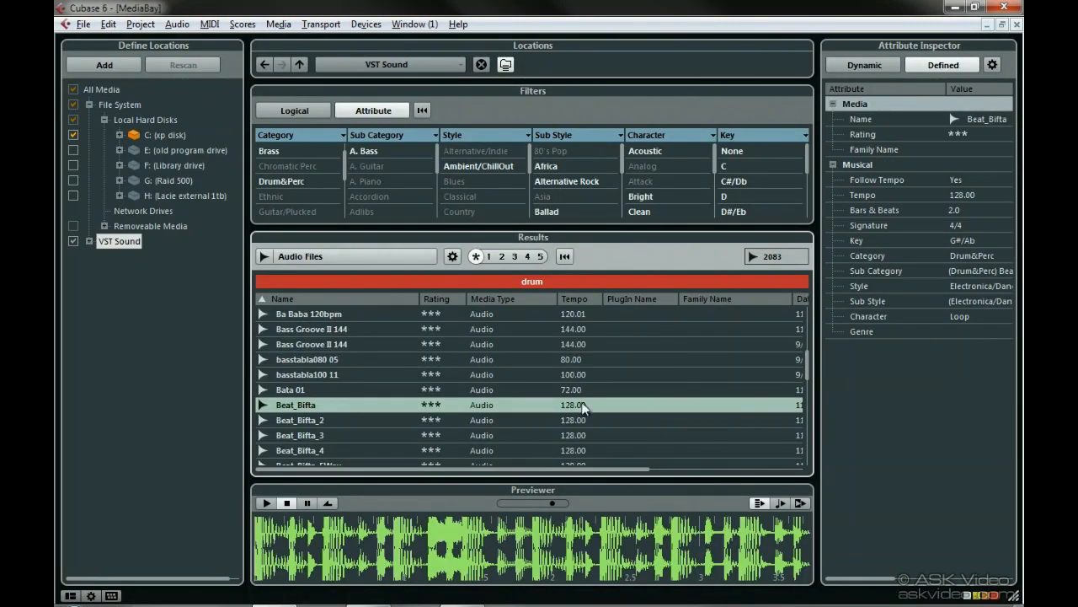
Open the MediaBay preferences and enable Allow Editing in Results List and Show File Extensions in Results List.
key("ctrl+comma")
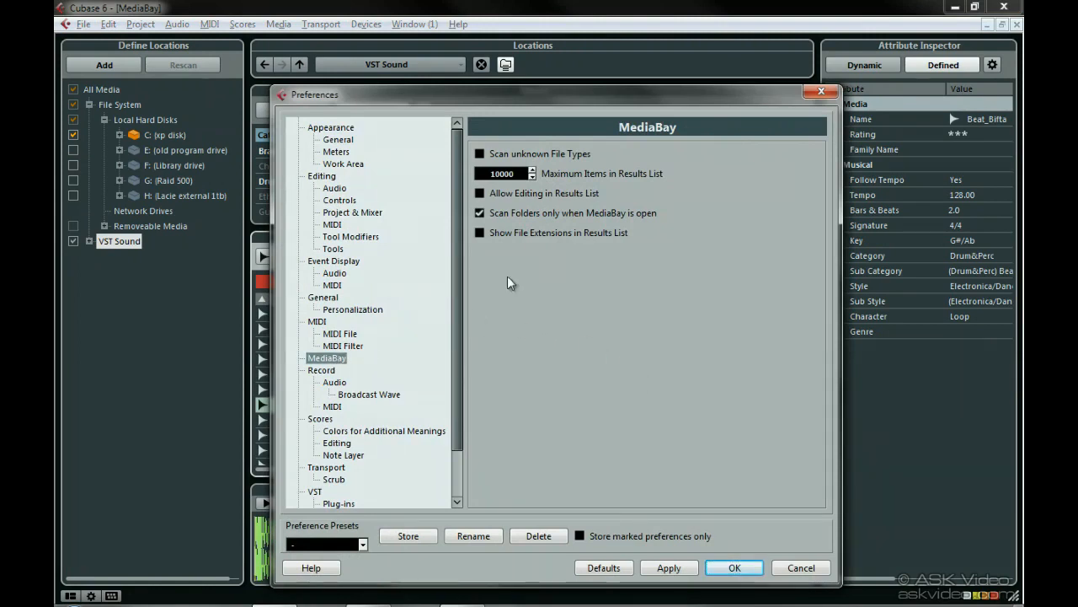
left_click(533, 176)
left_click(533, 177)
left_click(533, 176)
left_click(532, 176)
left_click(533, 176)
left_click(535, 171)
left_click(532, 171)
left_click(532, 170)
left_click(533, 170)
left_click(532, 170)
left_click(481, 196)
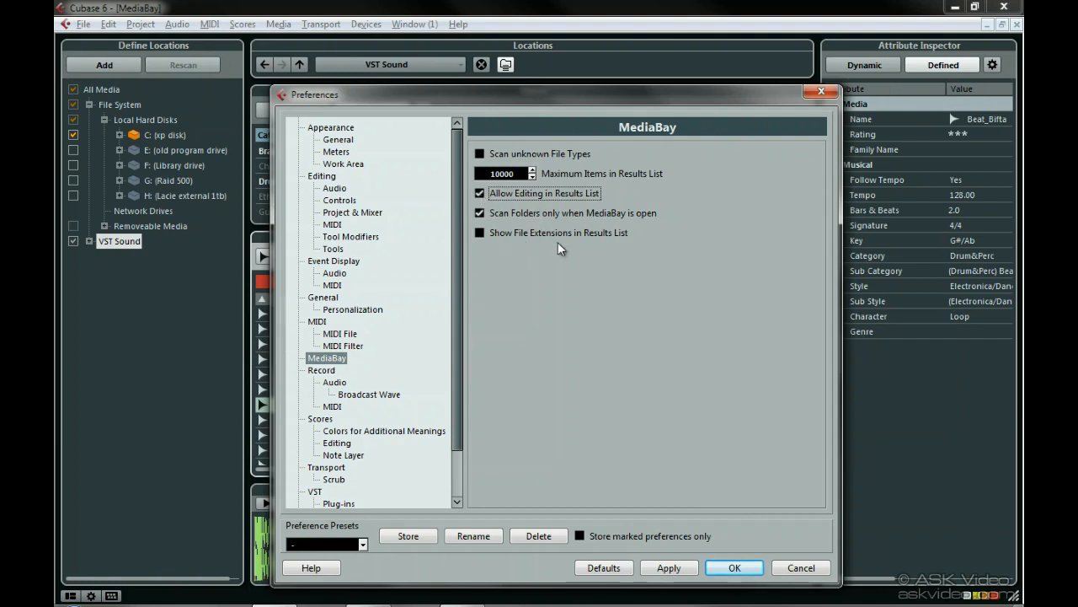
left_click(482, 235)
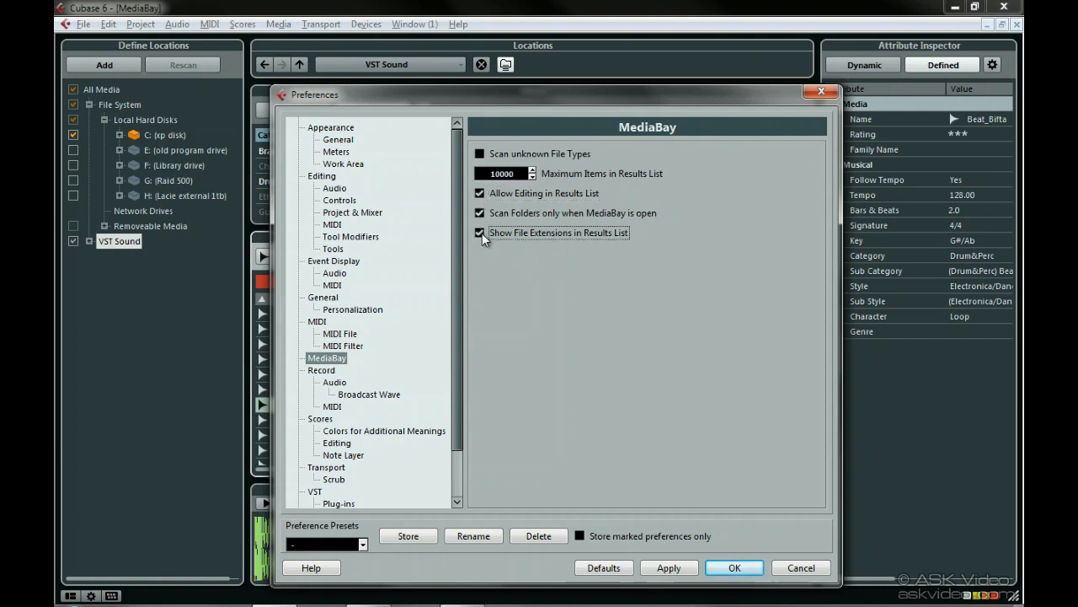
left_click(715, 564)
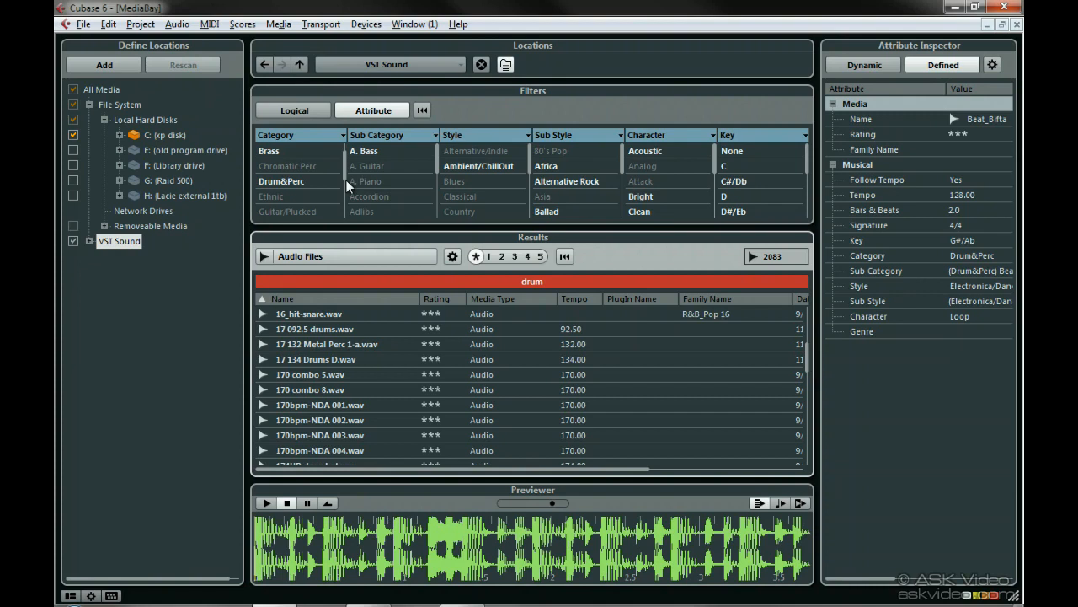
Clear the results search and filter the attributes by the Drum&Perc category and Beats sub category.
left_click(563, 257)
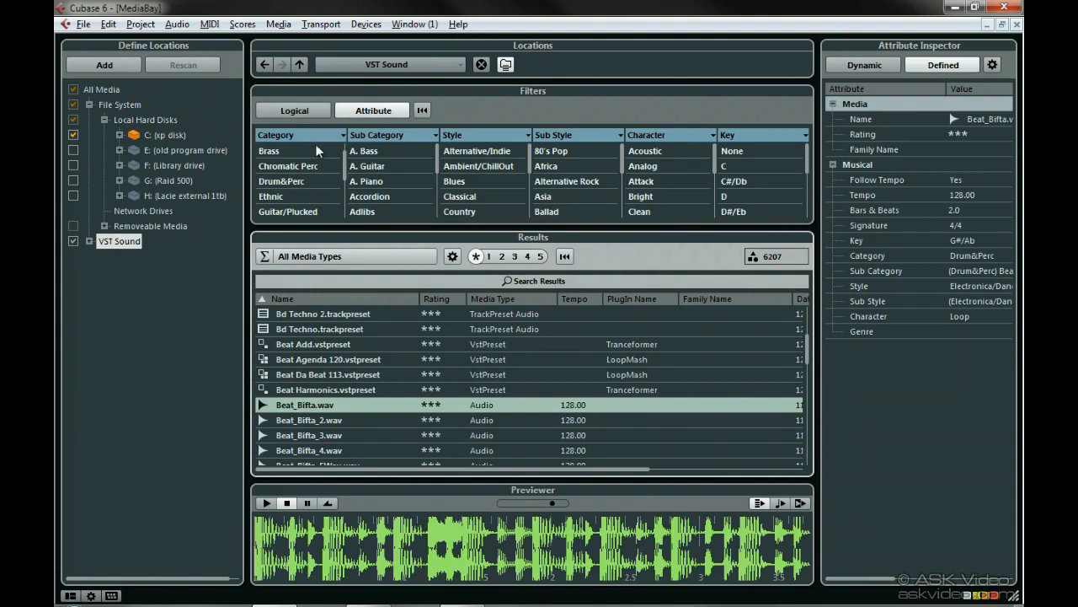
left_click(297, 182)
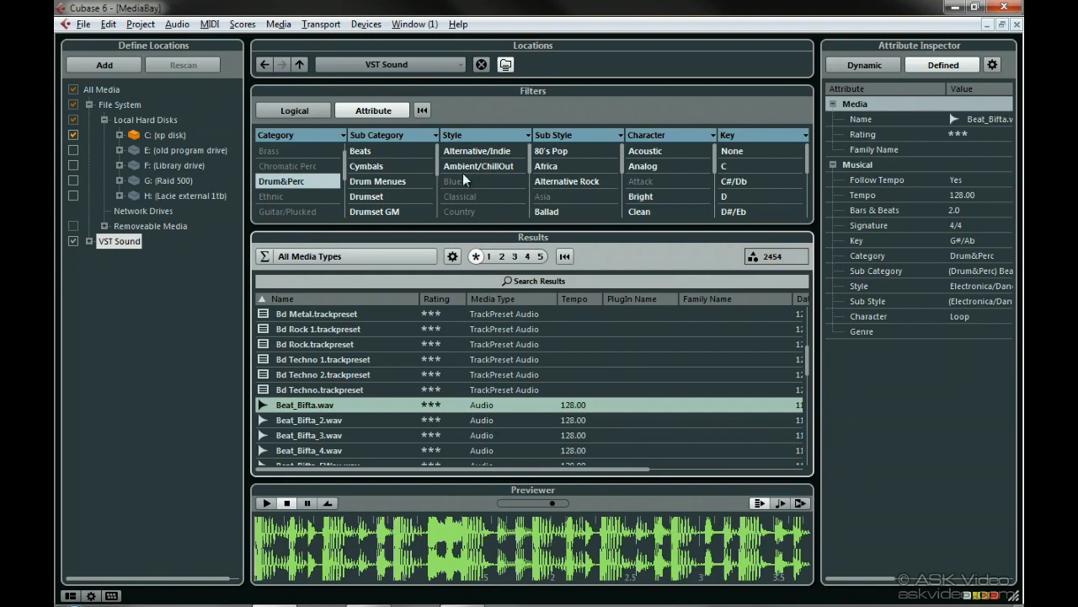
left_click(395, 150)
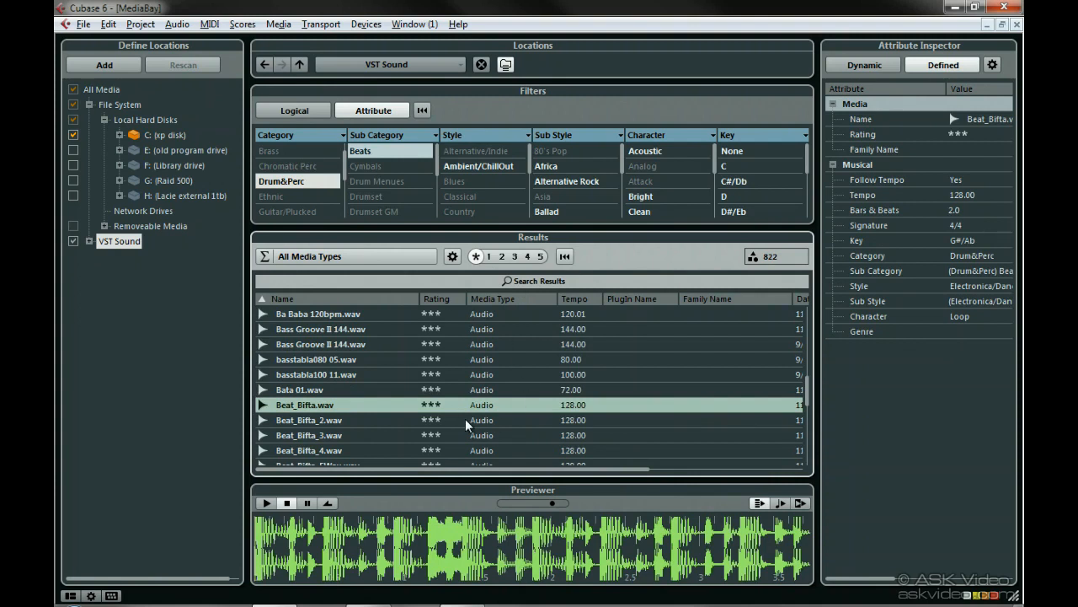
Reset the attribute filters and set up a logical filter where Sub Category contains snare.
left_click(424, 112)
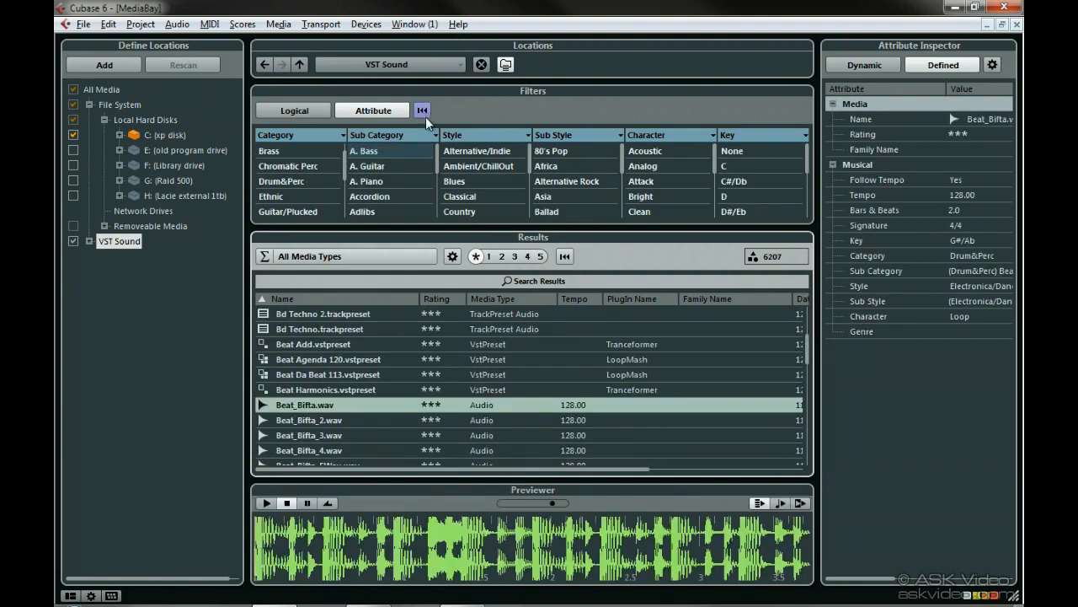
left_click(299, 111)
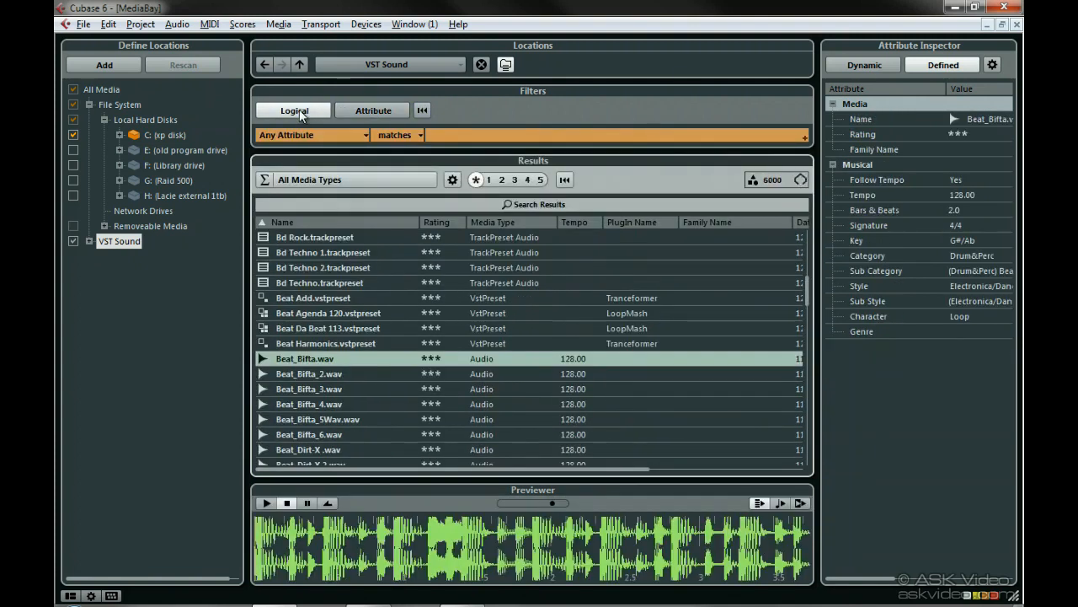
left_click(348, 134)
left_click_drag(609, 207, 608, 388)
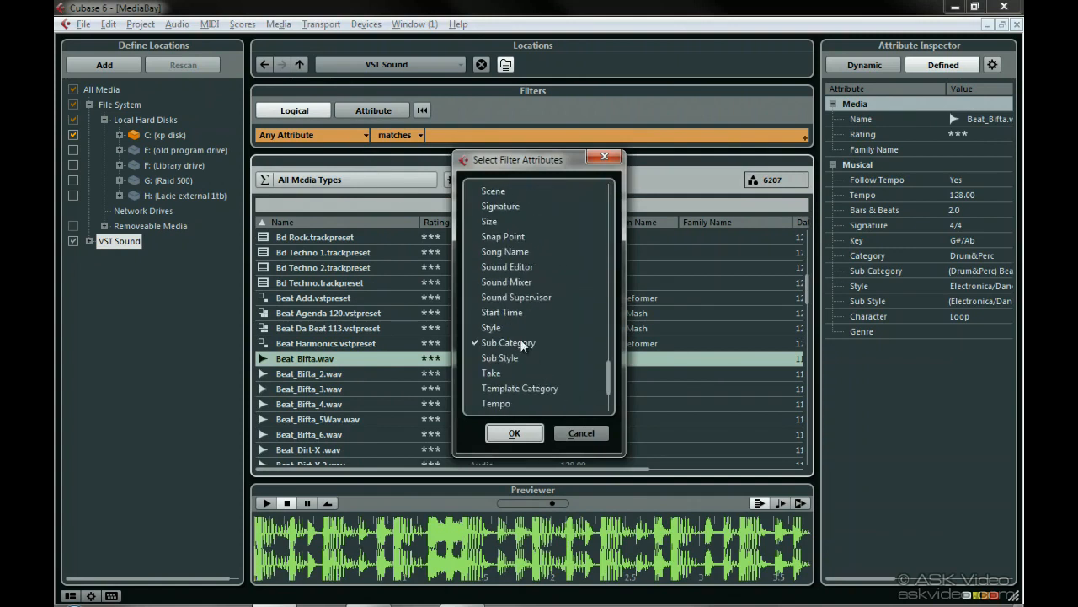
left_click(514, 433)
left_click(422, 136)
left_click(414, 149)
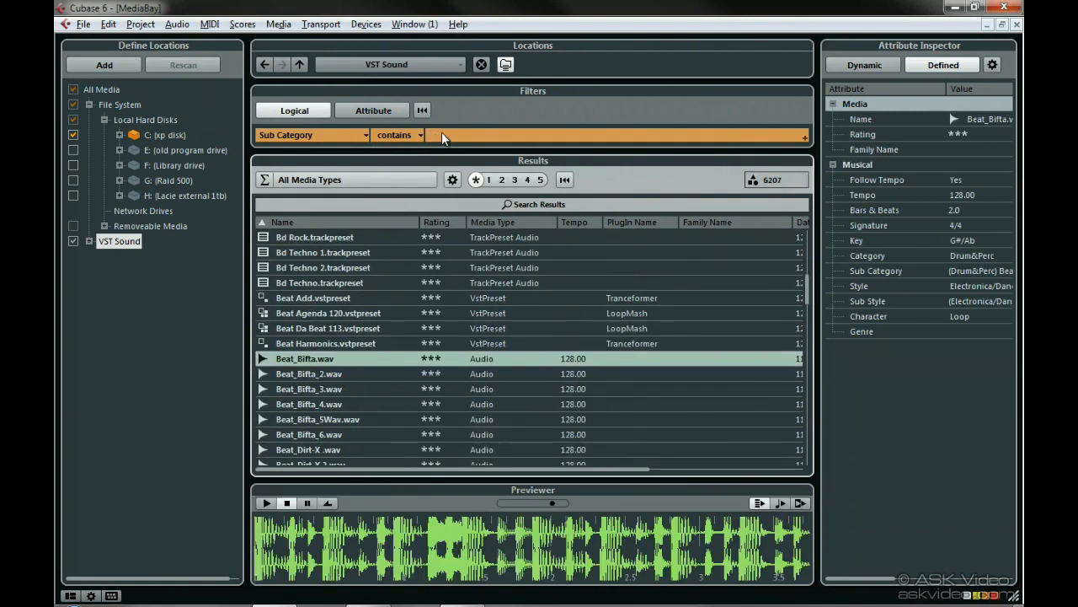
type("snare")
left_click(411, 135)
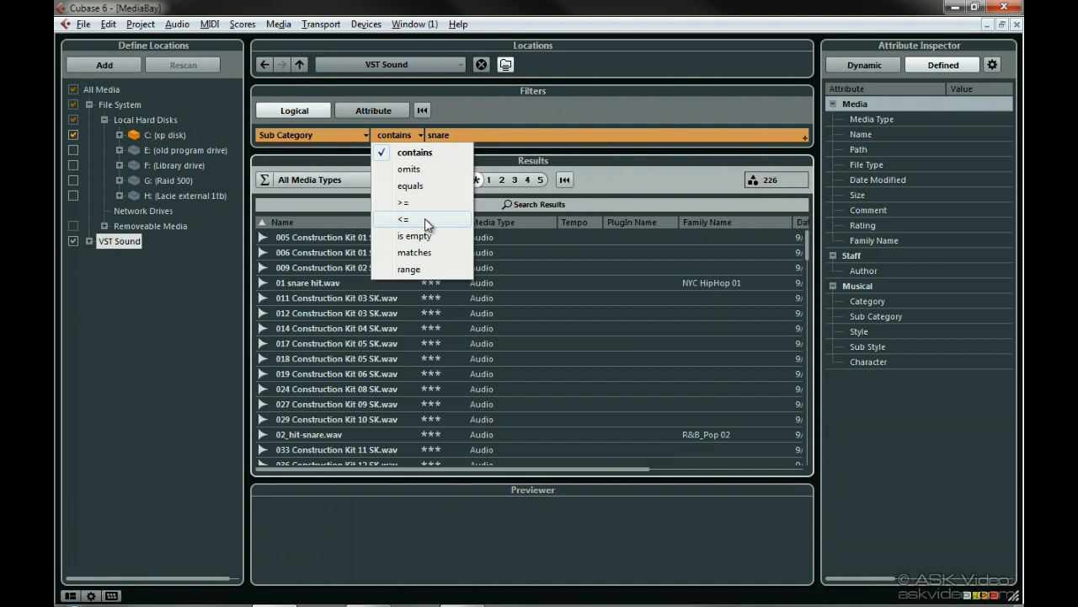
left_click(424, 241)
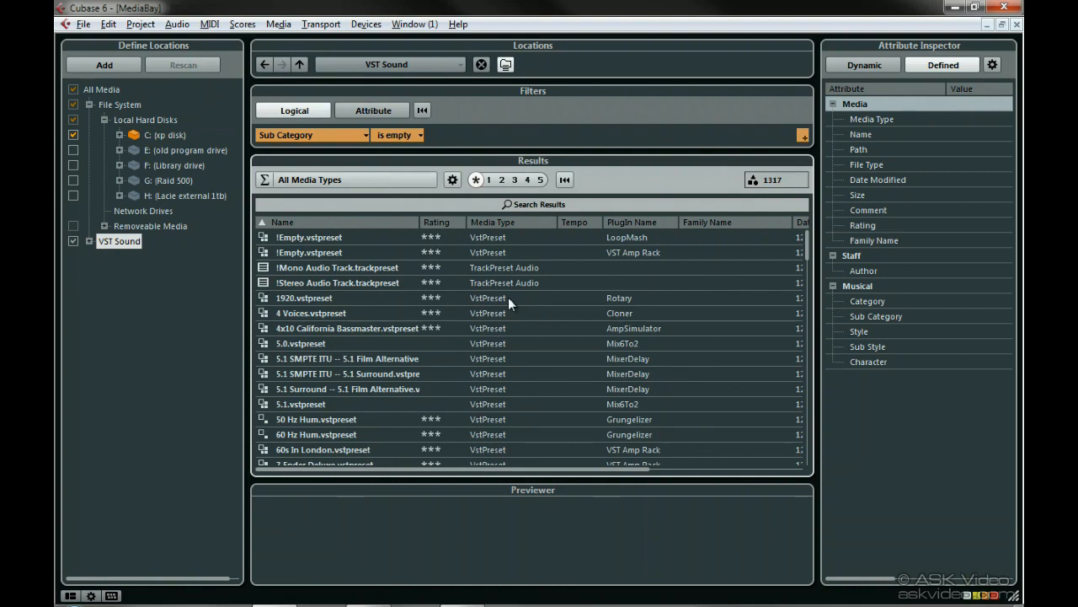
left_click(422, 138)
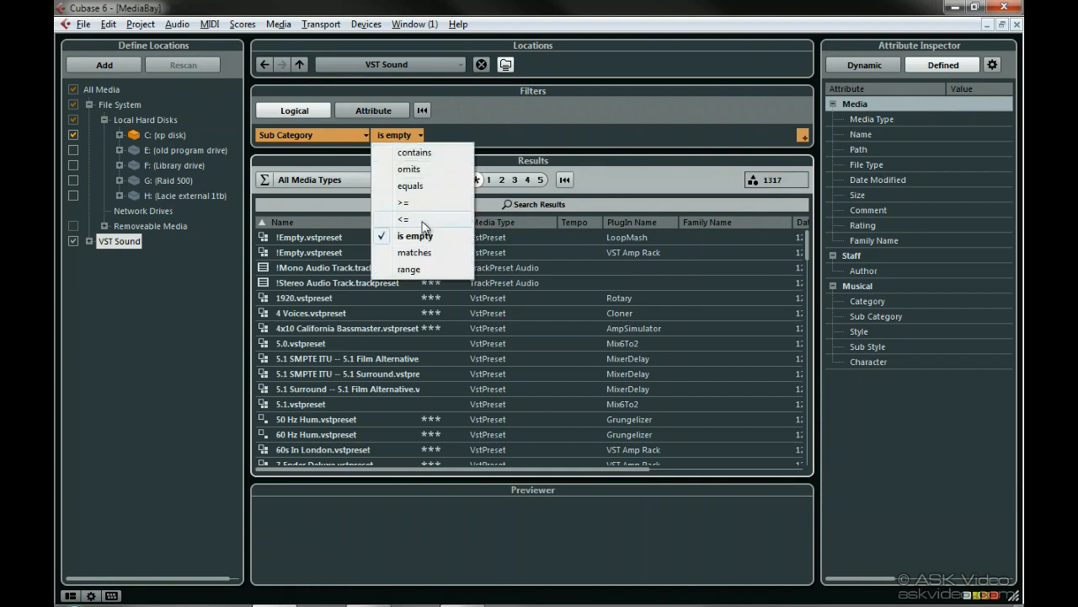
left_click(424, 270)
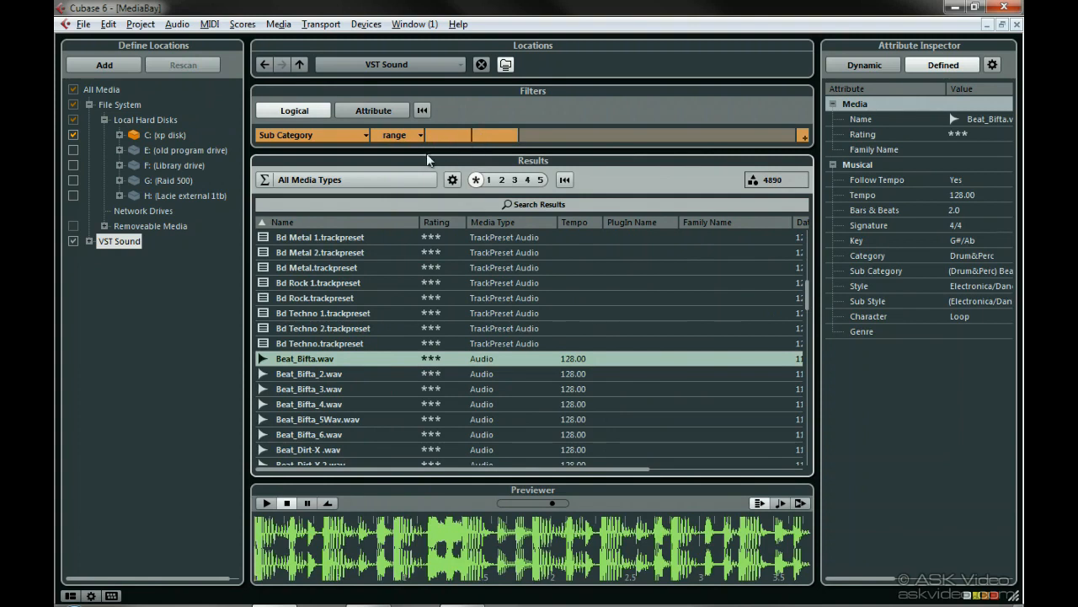
left_click(344, 137)
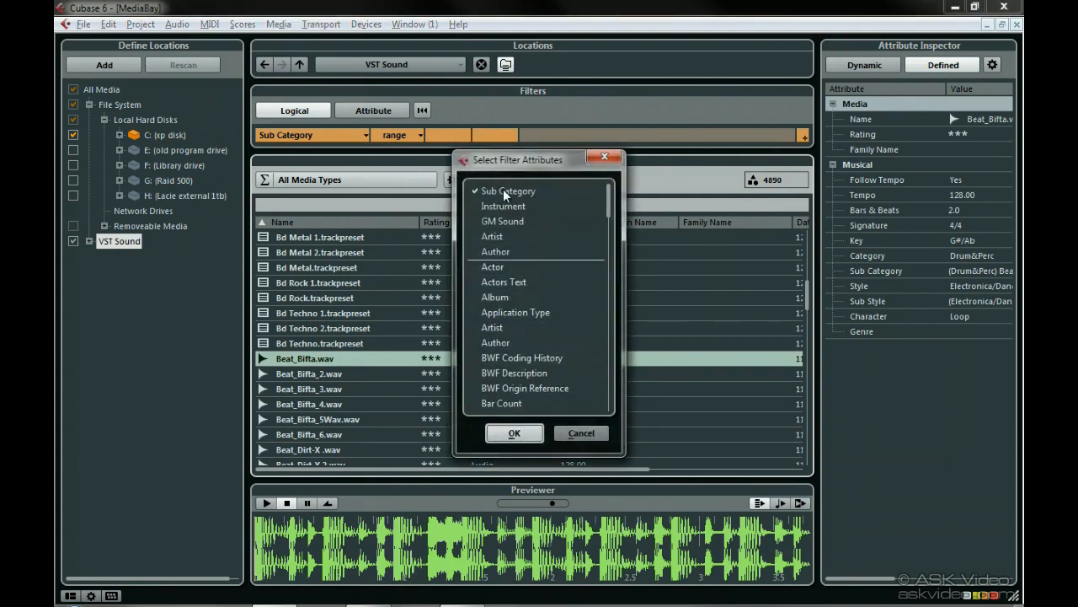
left_click(514, 433)
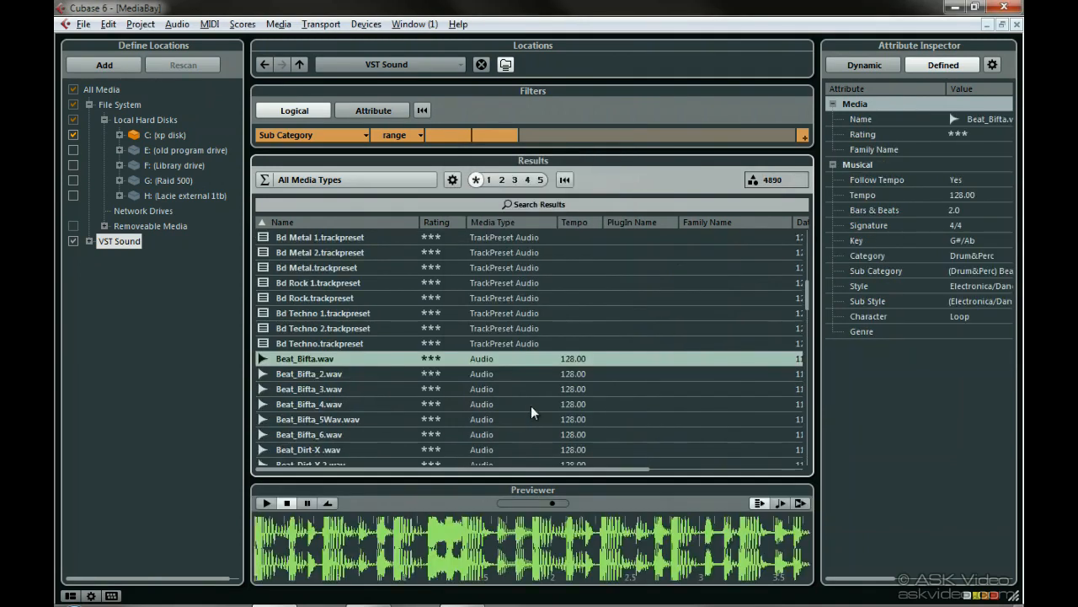
Set the logical filter condition back to contains and change the Sub Category search text to drum.
left_click(418, 135)
left_click(421, 149)
type("snare")
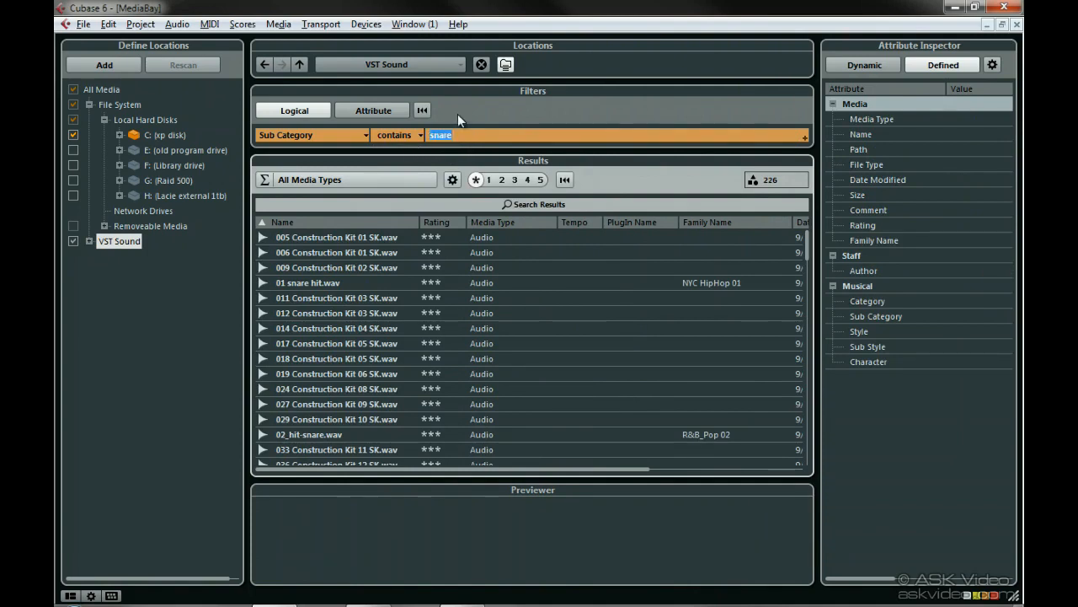
type("drum")
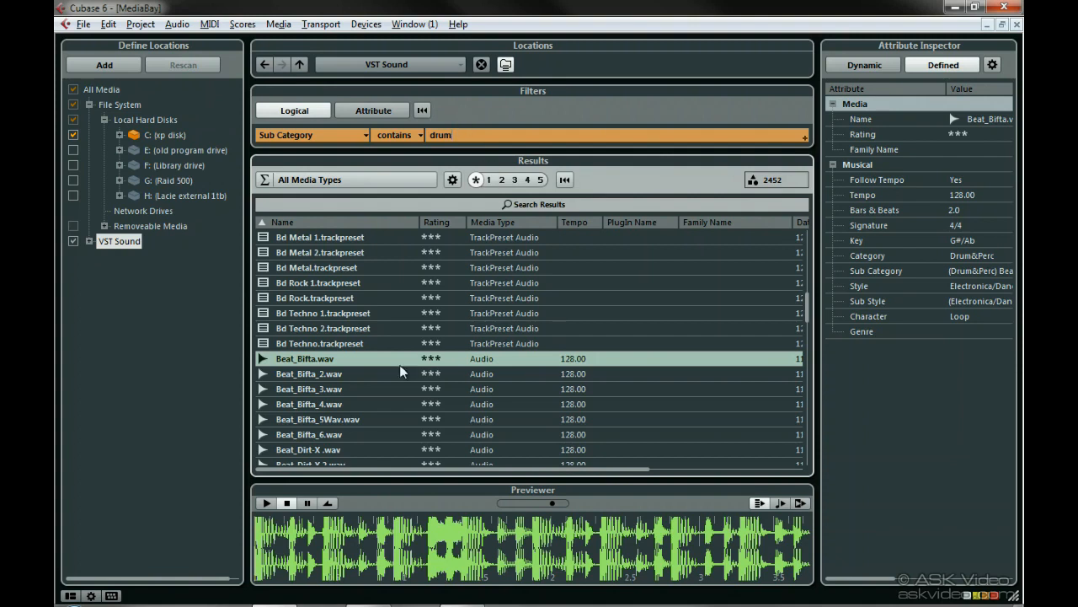
Audition Beat_Bifta, Beat_Frogz and Beat_Housey_9 from the results using the previewer transport controls.
left_click(362, 363)
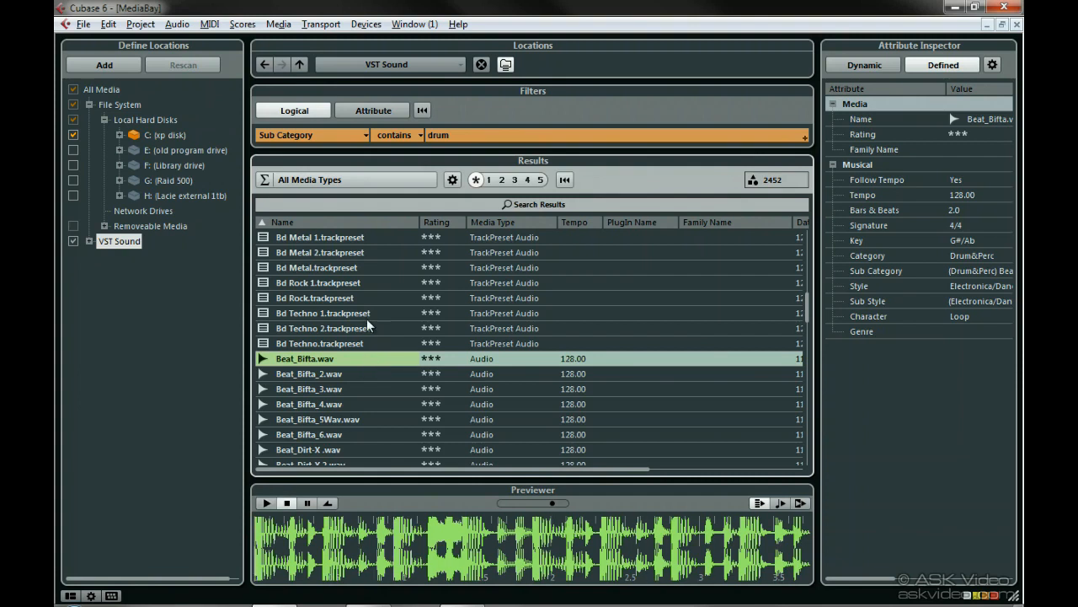
scroll(369, 407, "down", 3)
left_click(368, 409)
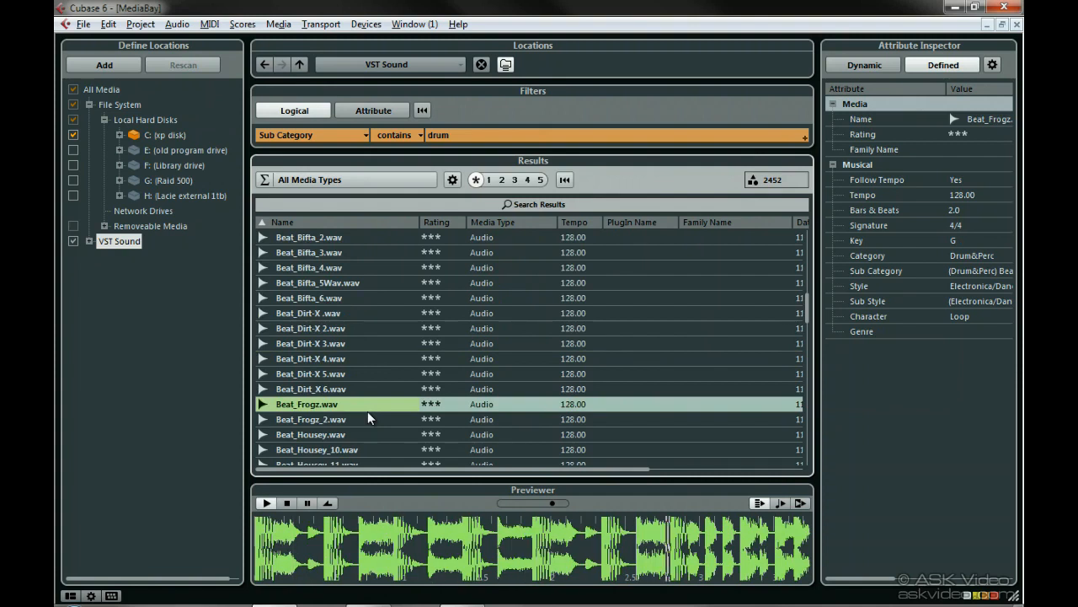
scroll(367, 413, "down", 6)
left_click(368, 413)
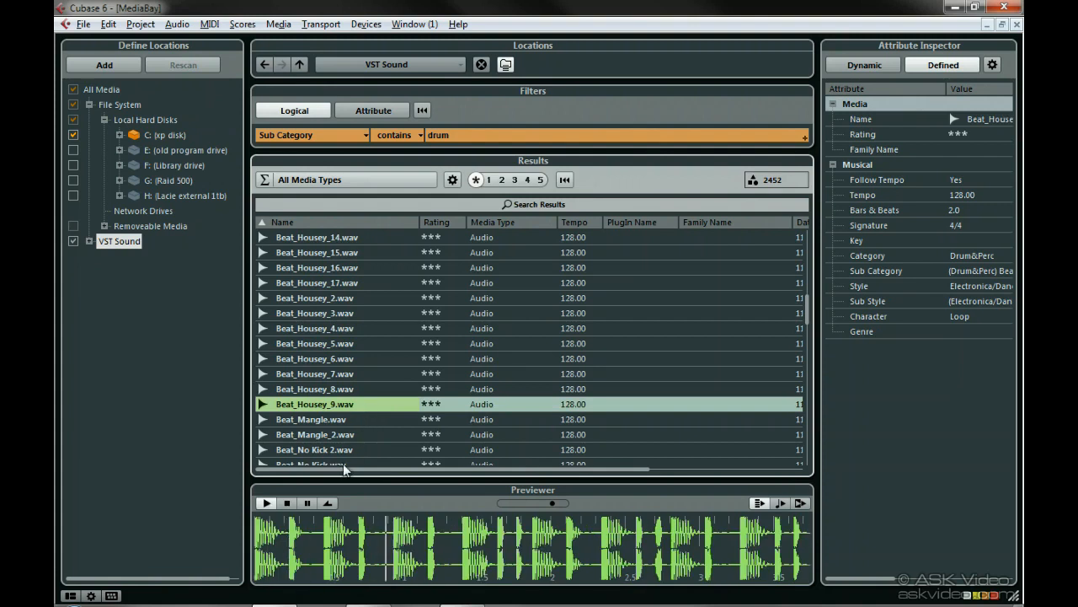
left_click(303, 505)
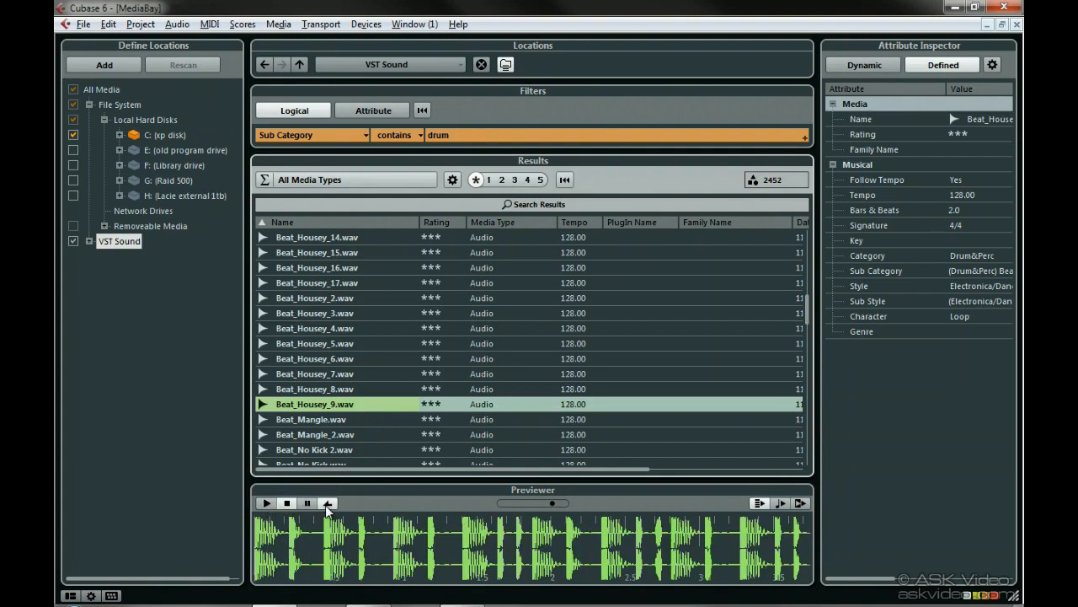
left_click(266, 503)
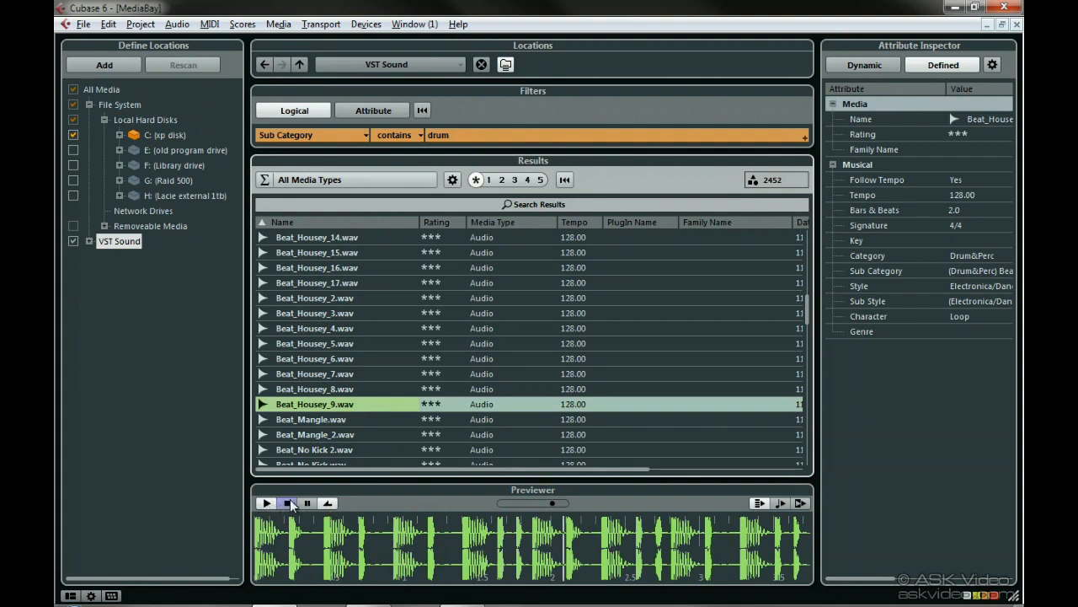
Audition Beat_Phunky, stop the preview and raise the previewer volume slightly.
scroll(330, 450, "down", 5)
left_click(329, 449)
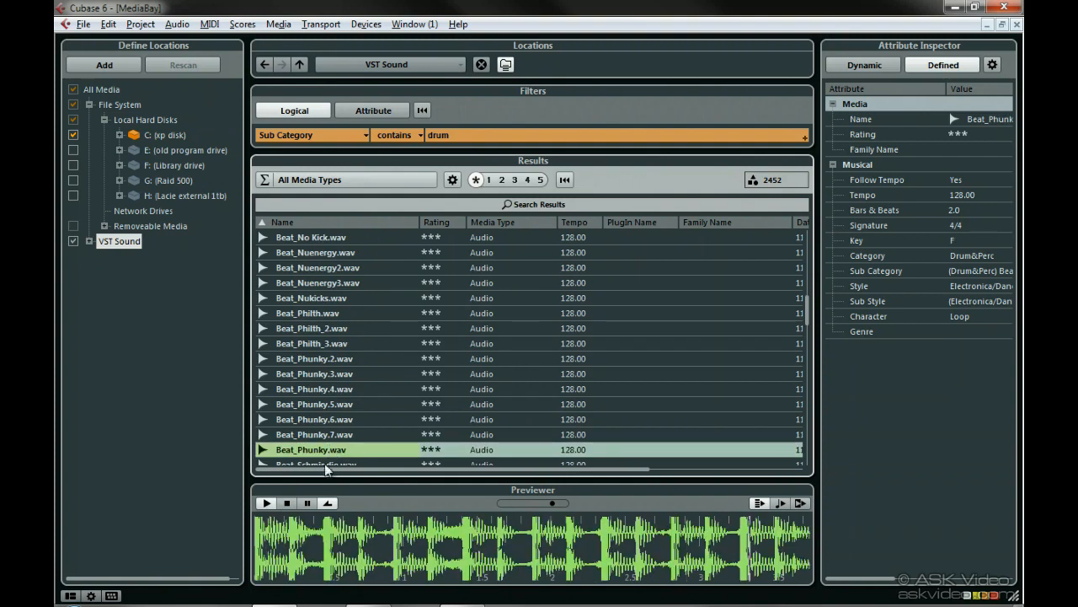
left_click(287, 503)
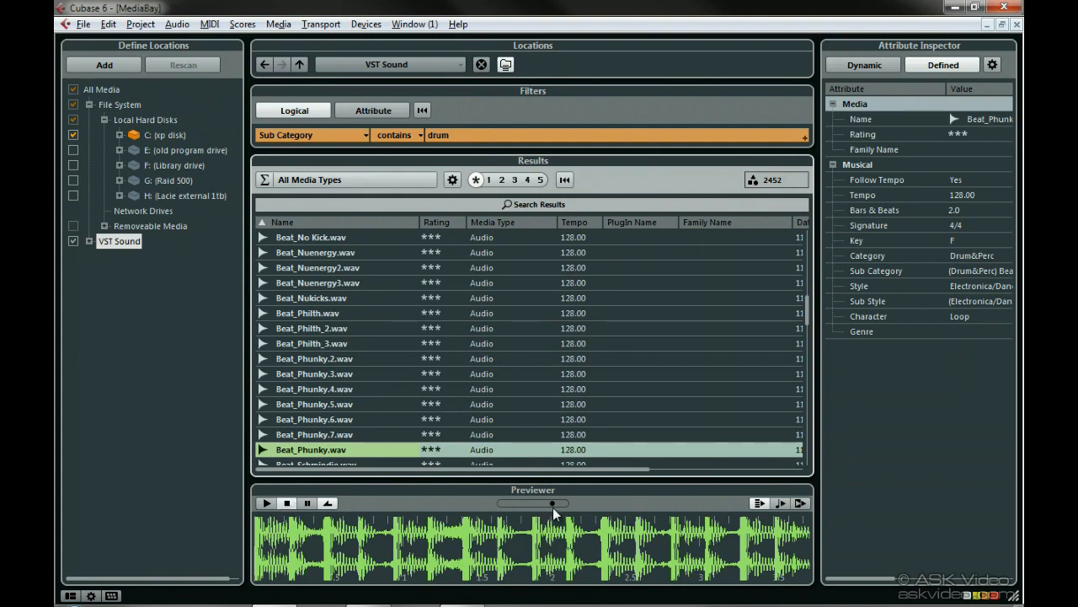
left_click_drag(531, 503, 554, 503)
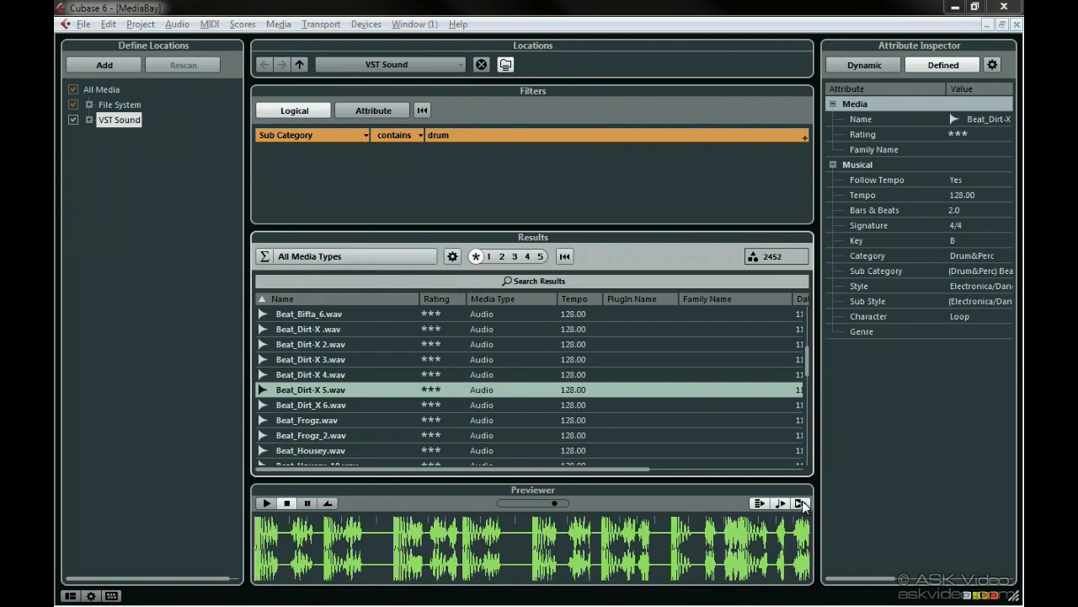
Audition Beat_Dirt-X 5, Beat_Dirt_X 6, Beat_Bifta_2 and Beat_Bifta_3 in the previewer.
left_click(284, 393)
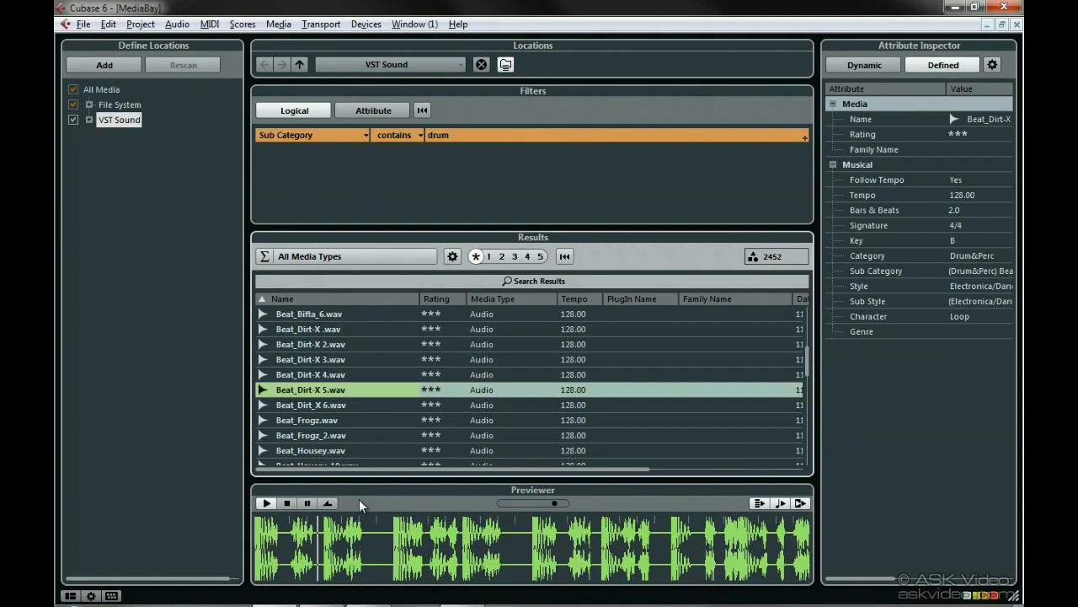
left_click(302, 407)
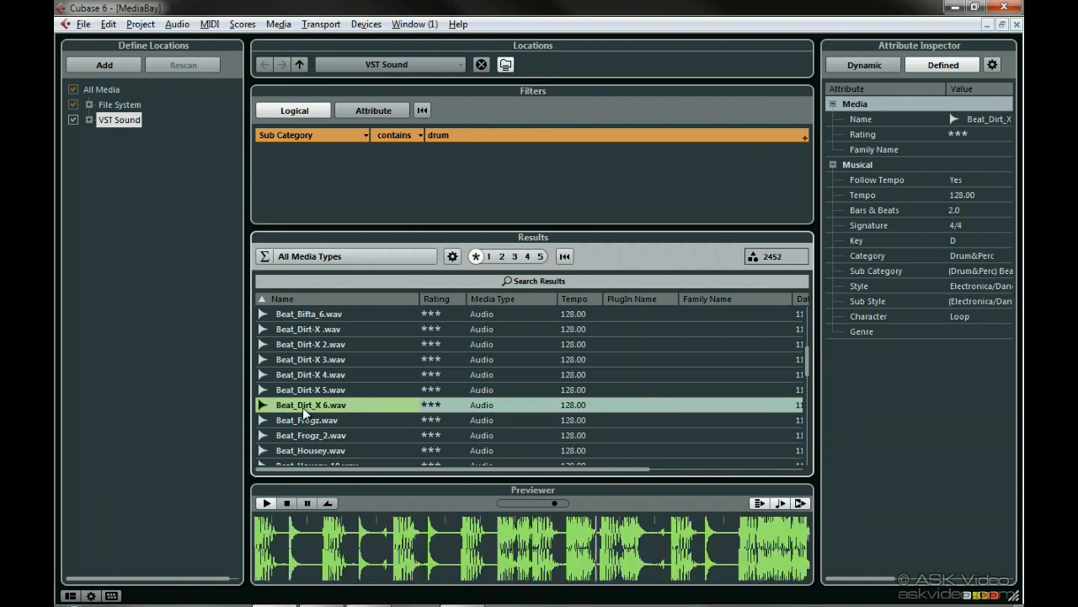
left_click(314, 389)
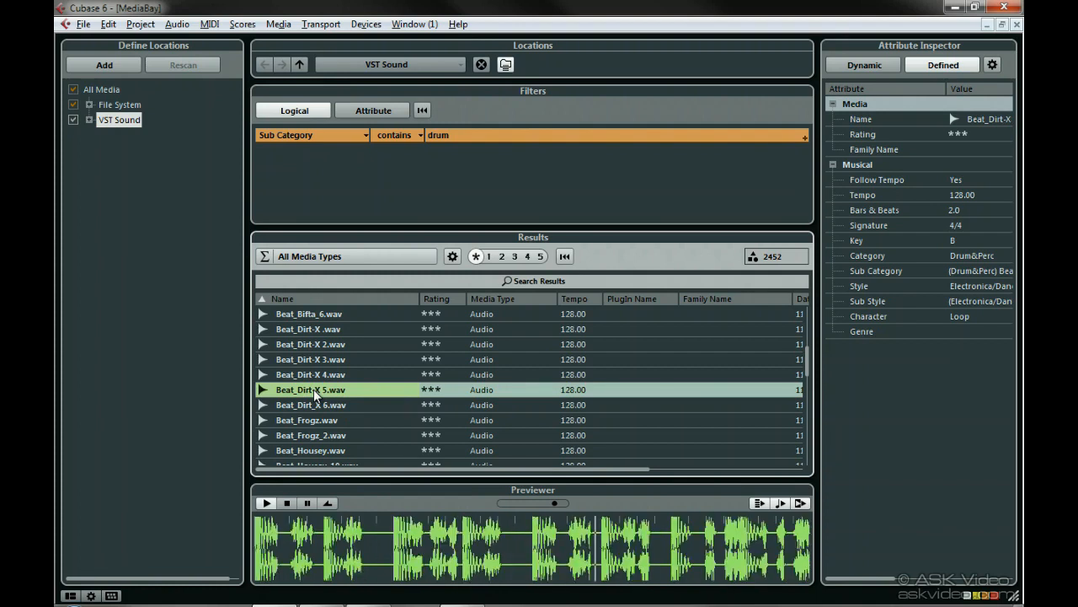
scroll(313, 389, "up", 2)
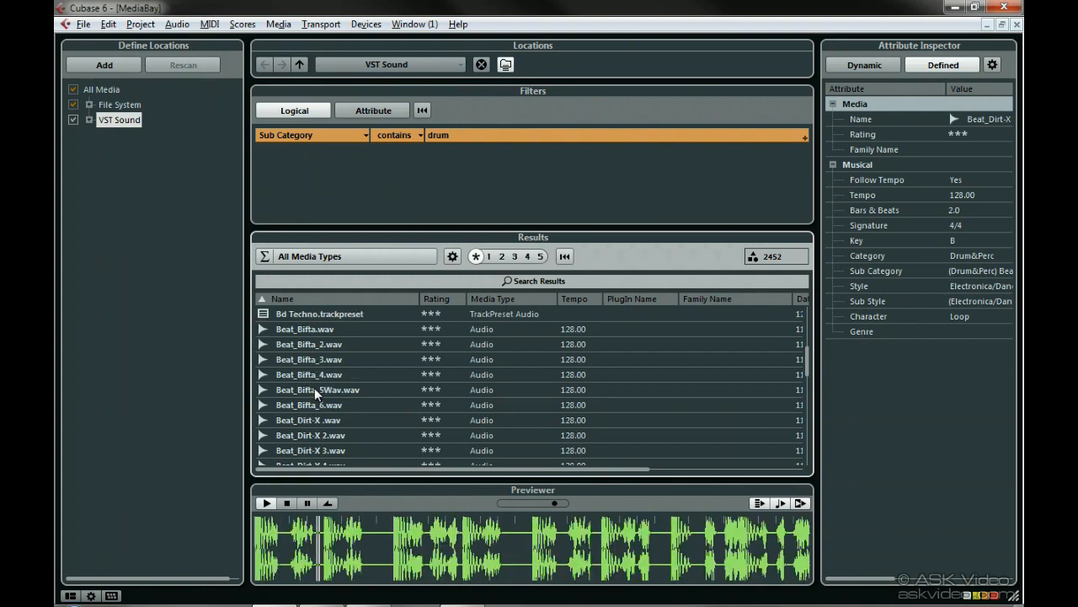
left_click(312, 348)
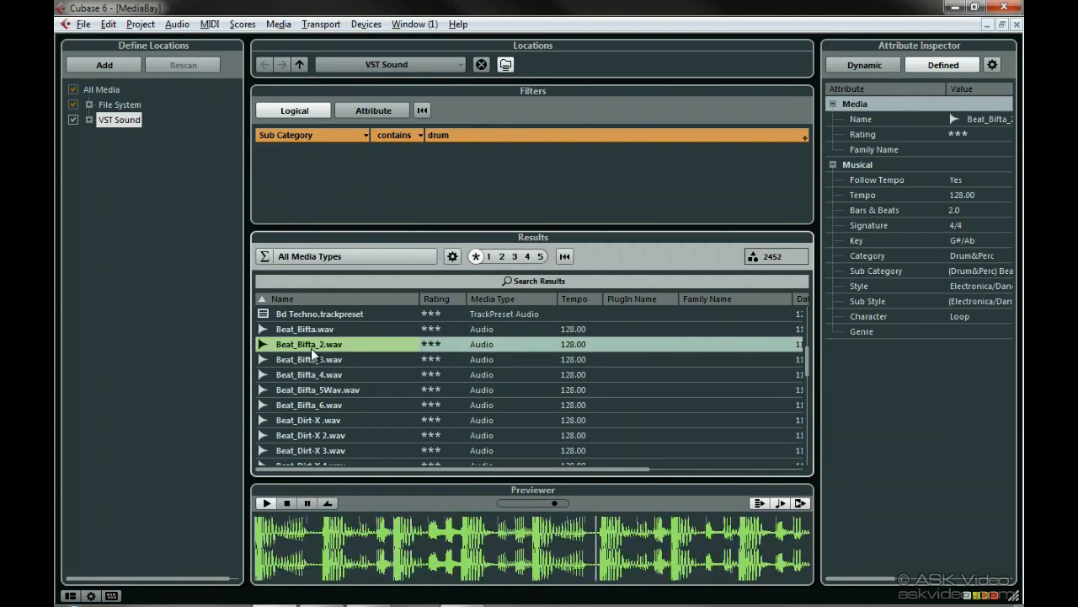
left_click(314, 362)
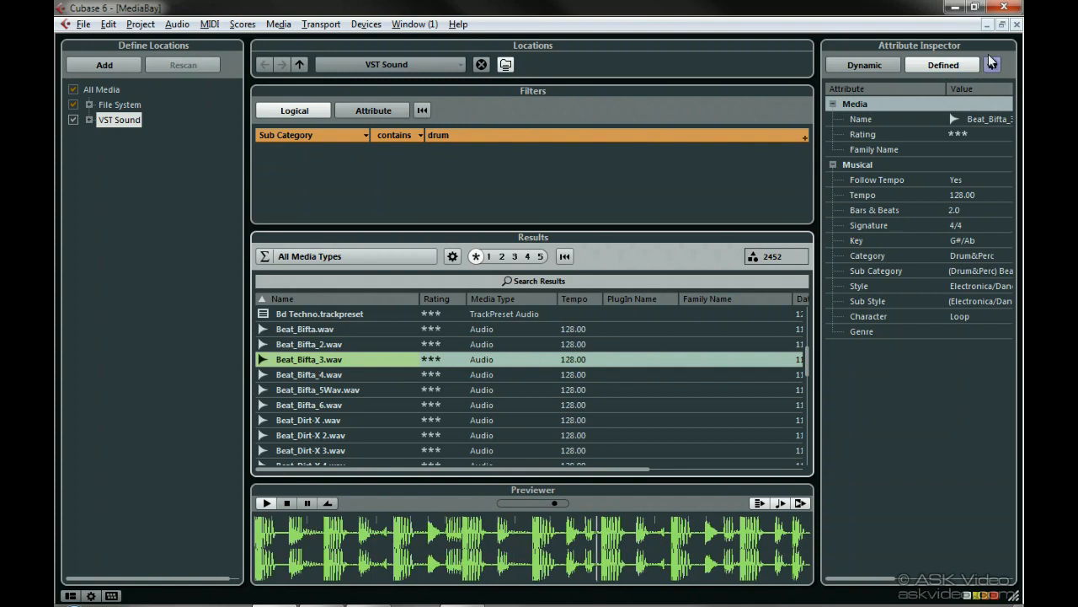
Restore the MediaBay window and drag Beat_Bifta_3 into the project below Audio 01 at bar 1.
left_click(1001, 25)
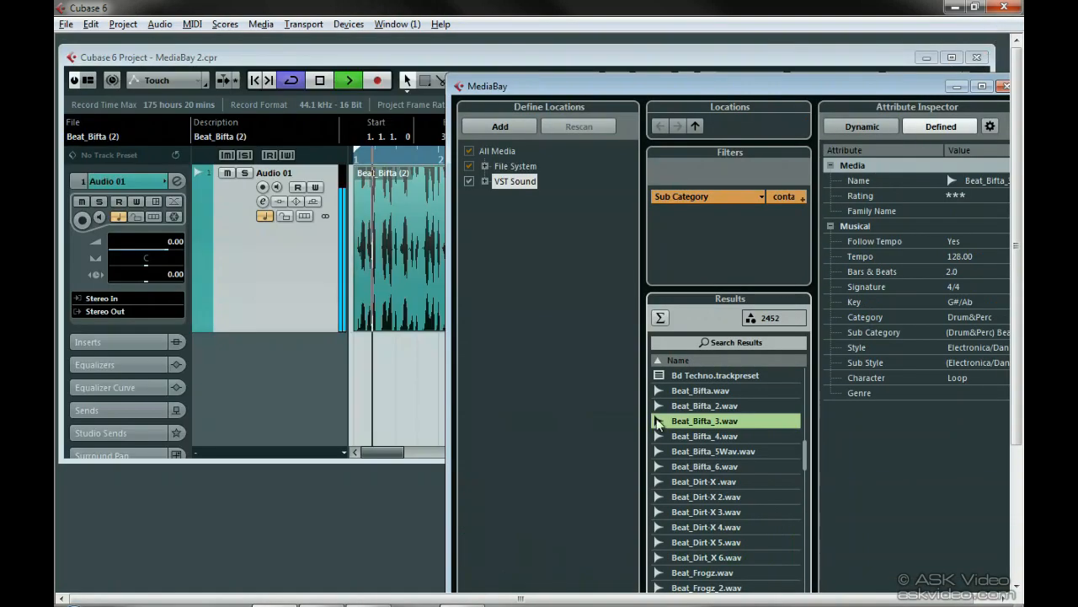
left_click_drag(660, 428, 358, 369)
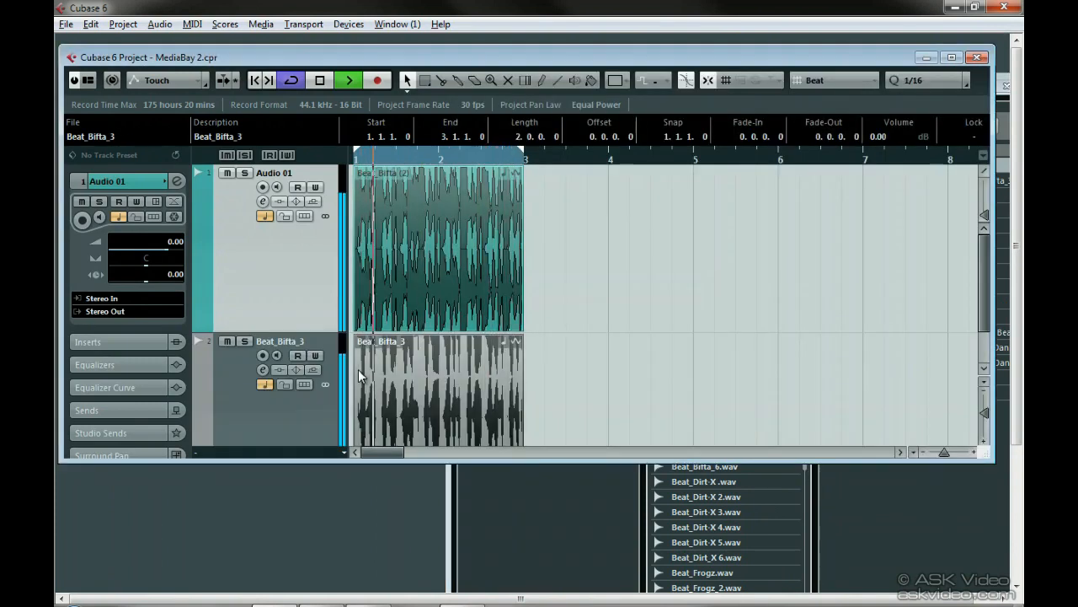
left_click(528, 484)
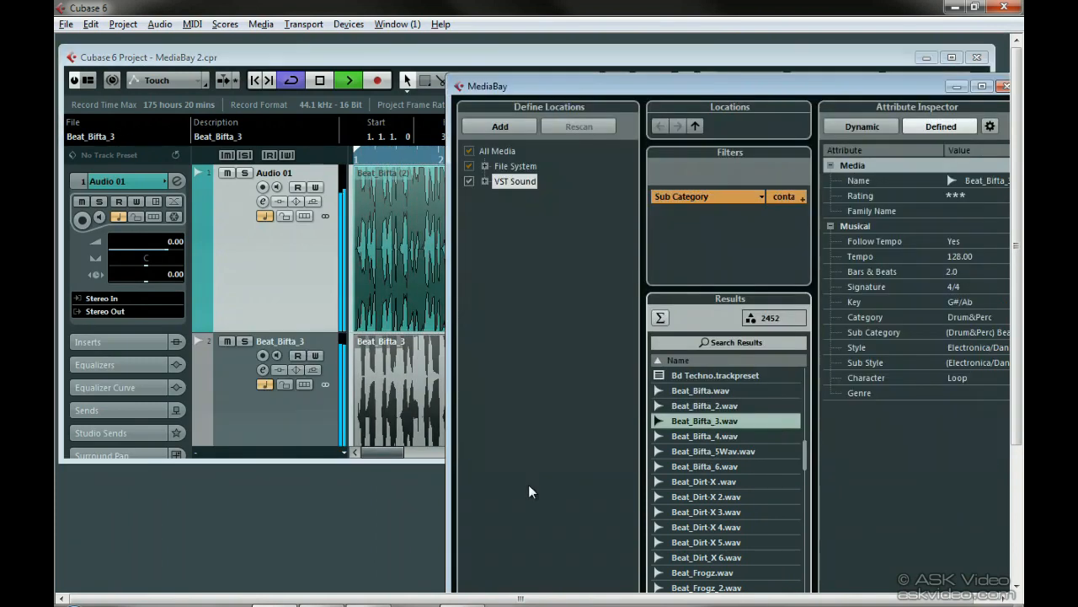
Move the MediaBay window aside and switch back to the full-size MediaBay window.
left_click_drag(681, 89, 485, 124)
left_click(811, 121)
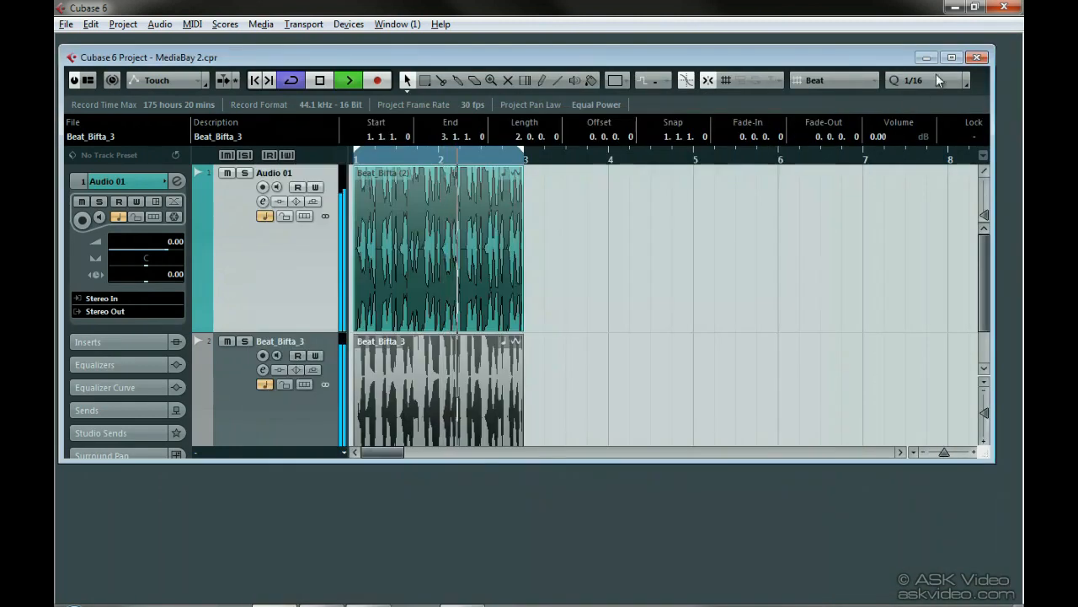
left_click(953, 57)
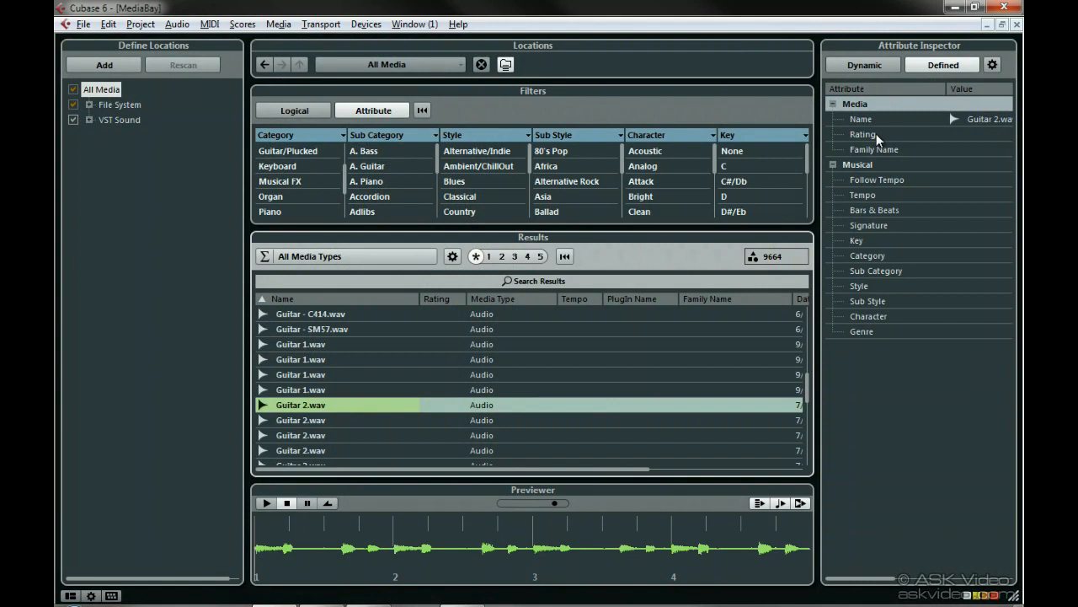
Select Guitar 2.wav in the results and compare its Dynamic and Defined attribute views in the Attribute Inspector.
left_click(286, 408)
left_click(880, 65)
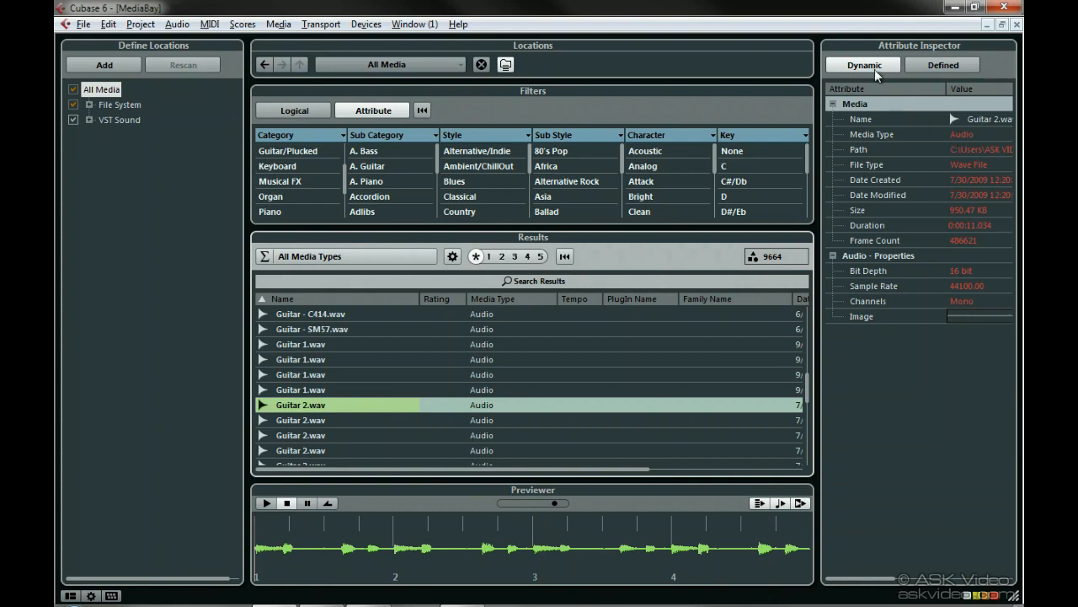
left_click(924, 69)
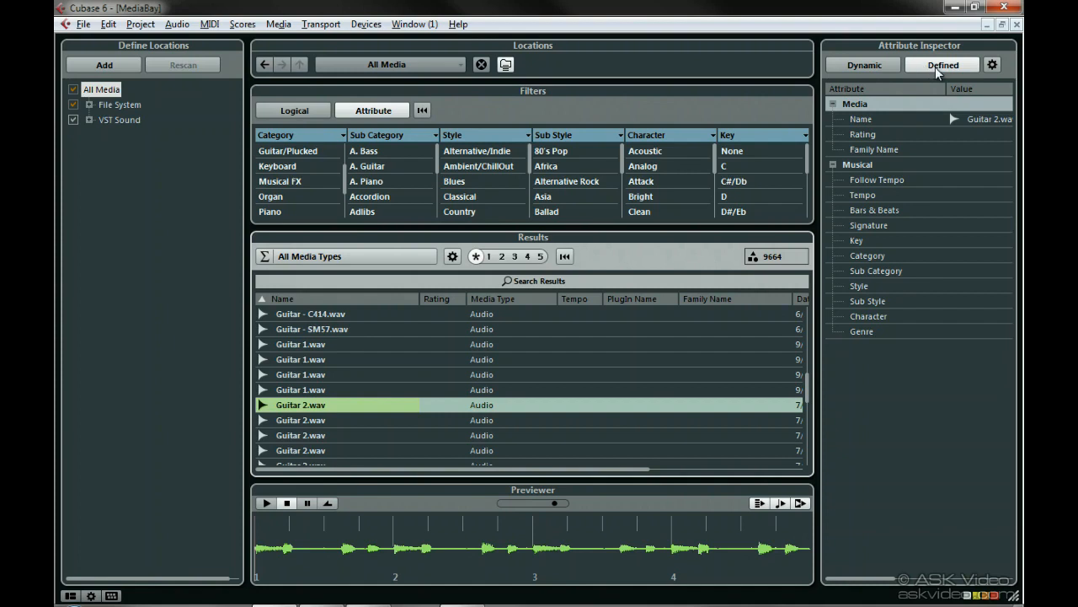
Open the Defined attributes settings and choose Audio Files as the media type.
left_click(992, 66)
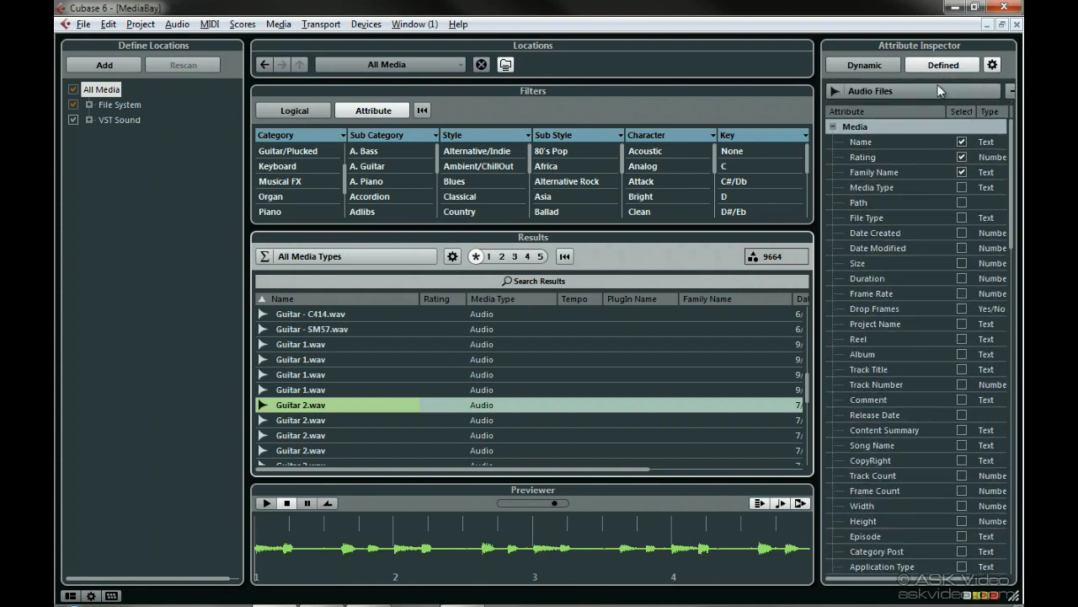
left_click(847, 93)
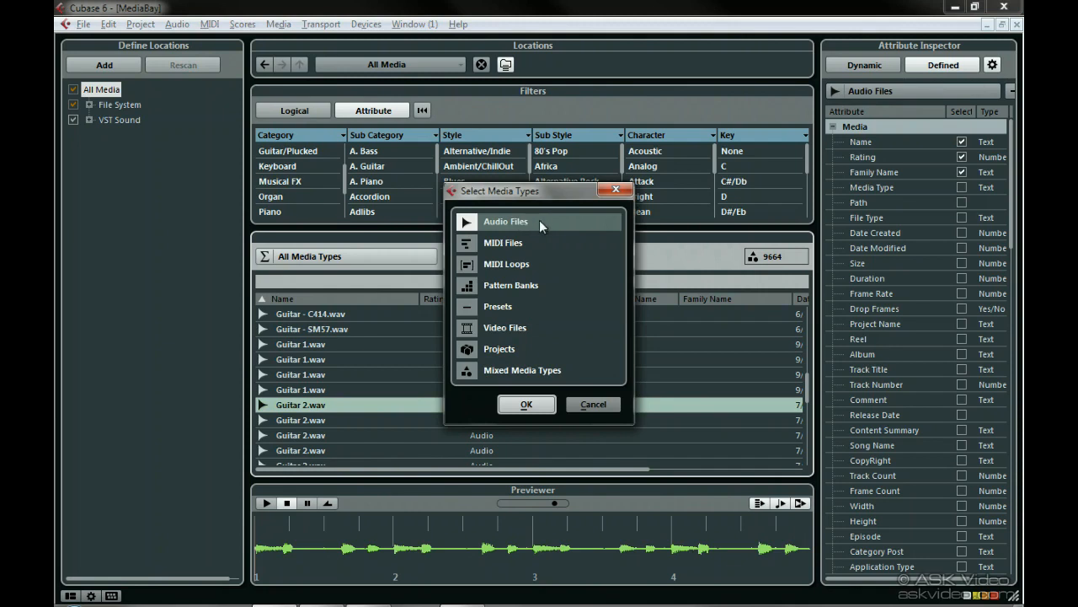
left_click(541, 404)
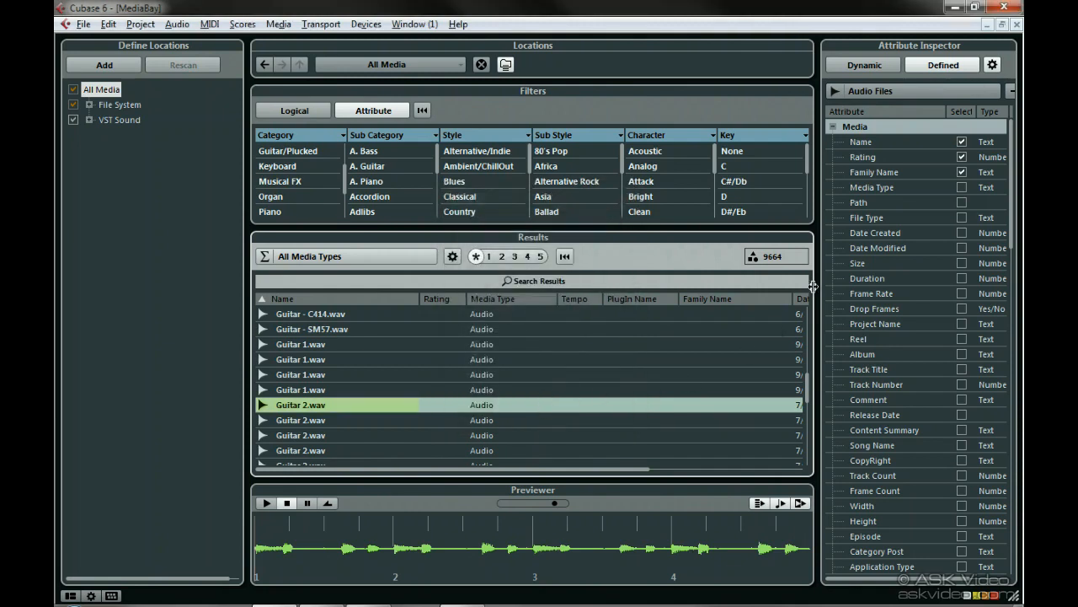
Toggle the Rating, Media Type, Date Created and Sub Category attributes in the Defined list and close the settings.
left_click(962, 157)
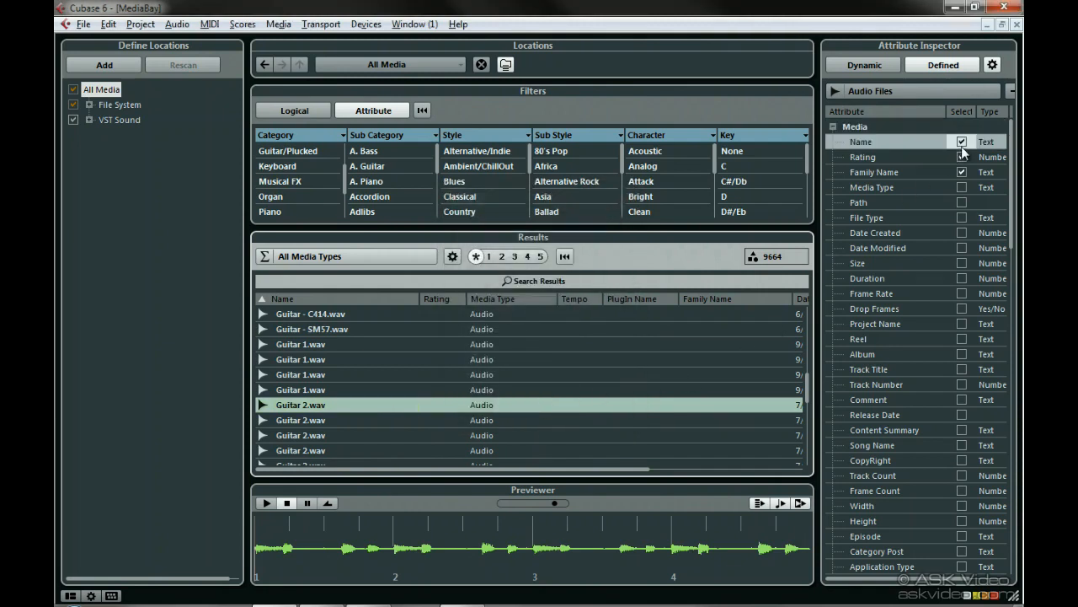
left_click(963, 187)
left_click(962, 233)
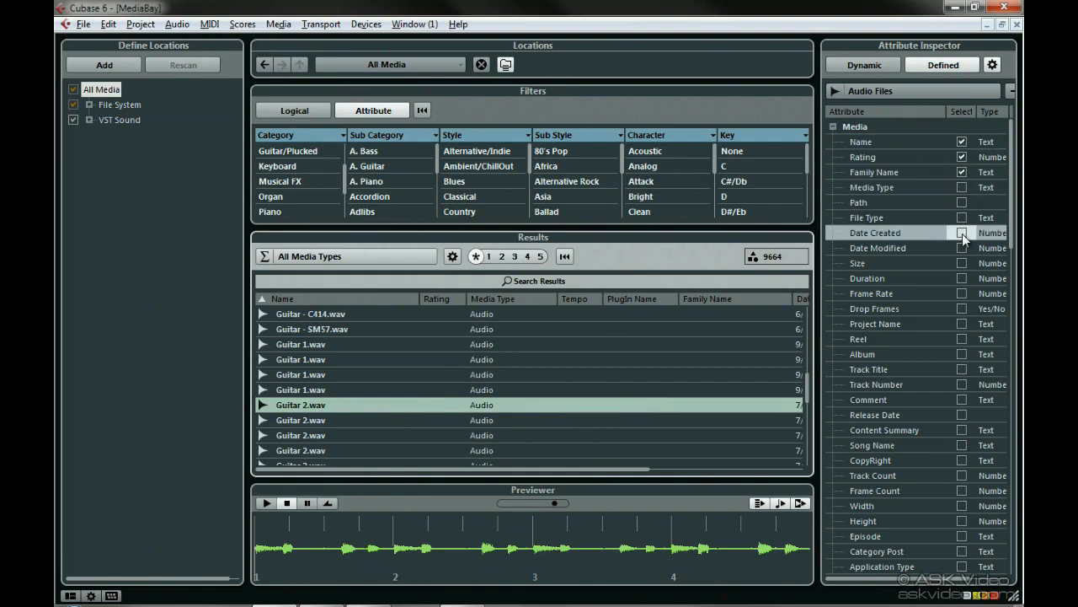
left_click_drag(1010, 220, 1015, 508)
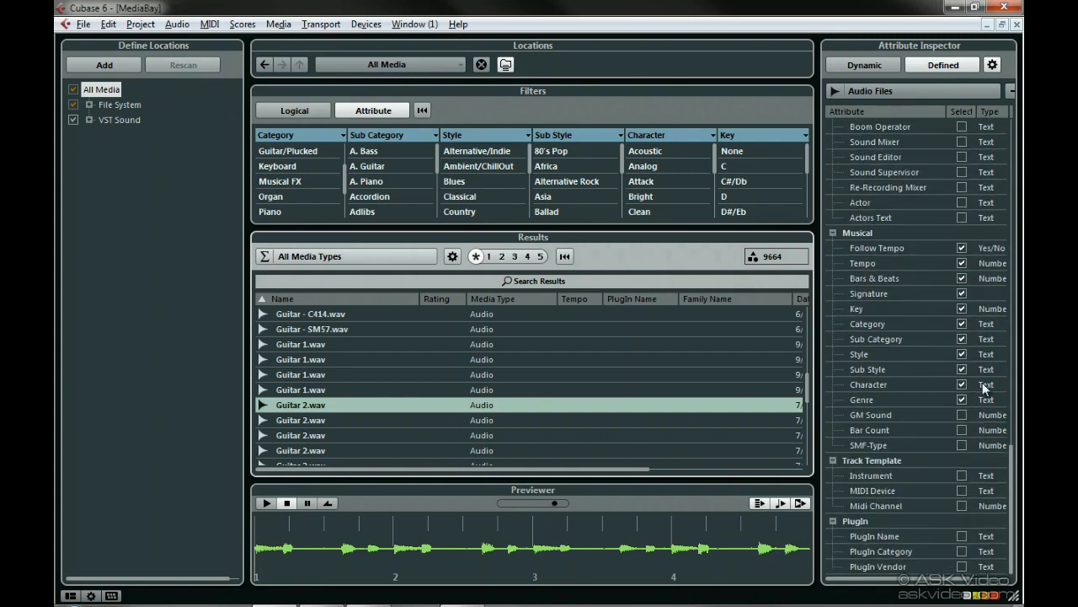
left_click(963, 339)
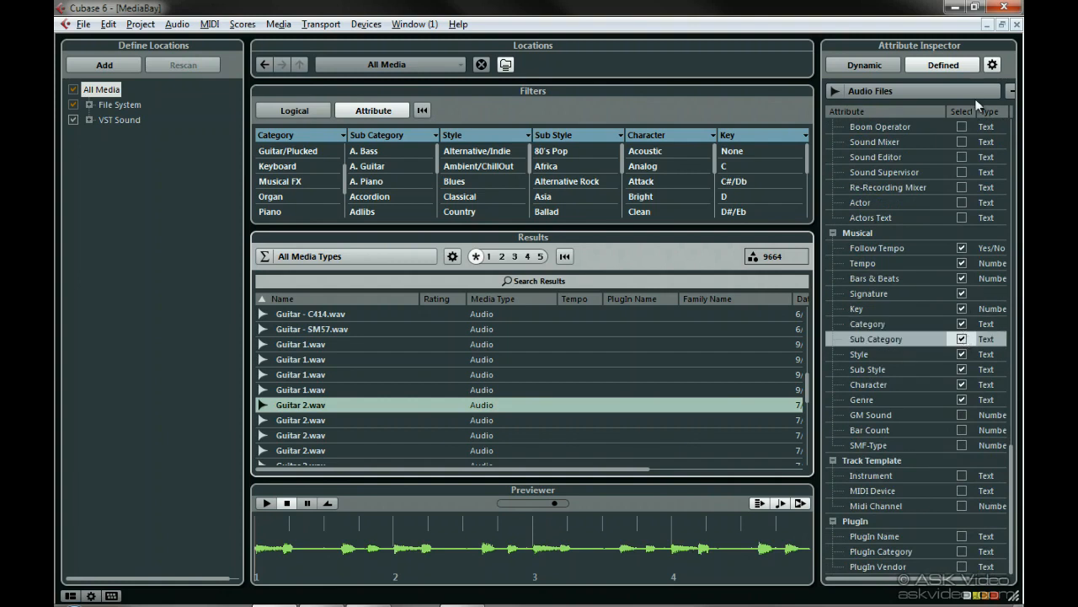
left_click(992, 64)
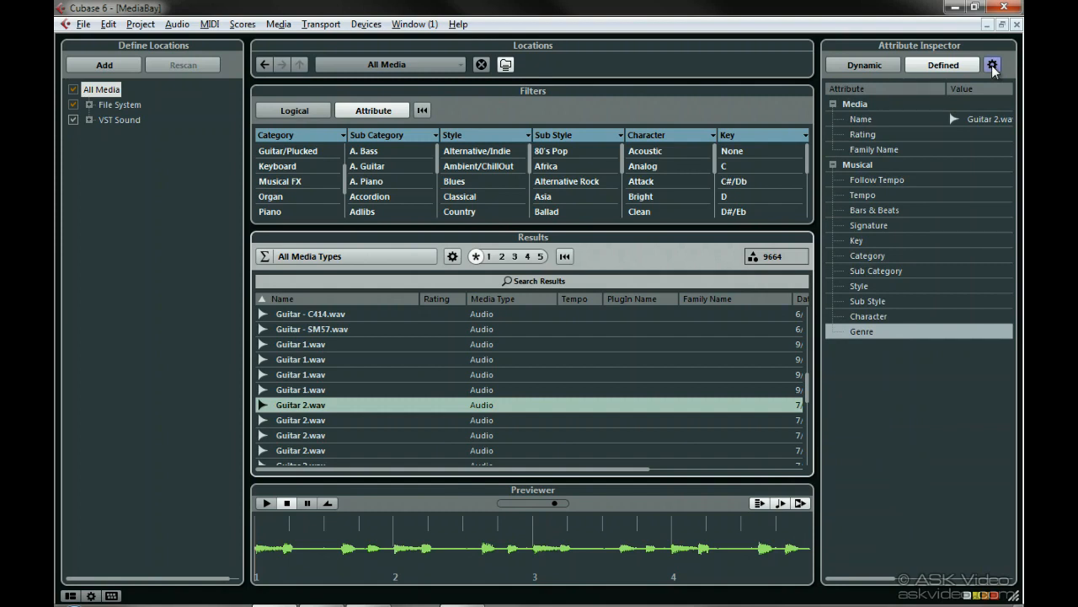
Tag Guitar 2.wav with Category Guitar/Plucked and Sub Category E. Guitar.
left_click(869, 255)
left_click(965, 257)
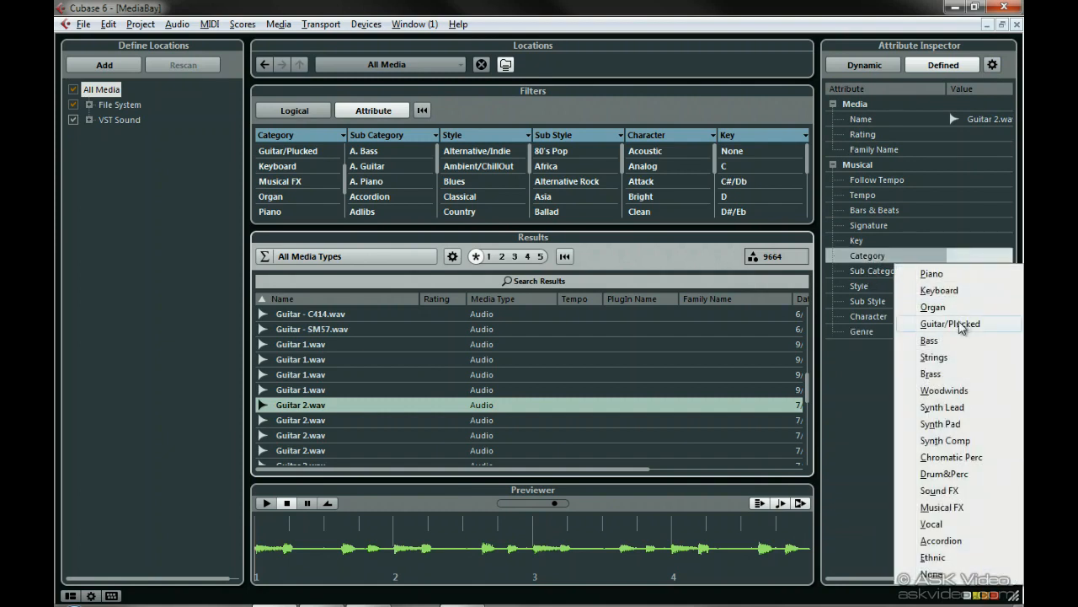
left_click(986, 323)
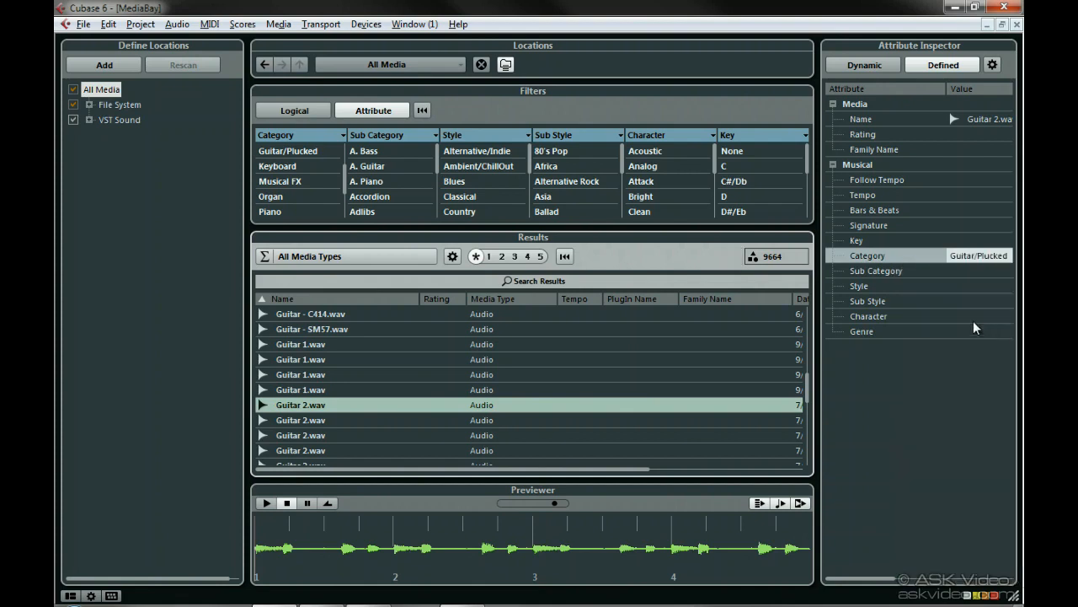
left_click(960, 270)
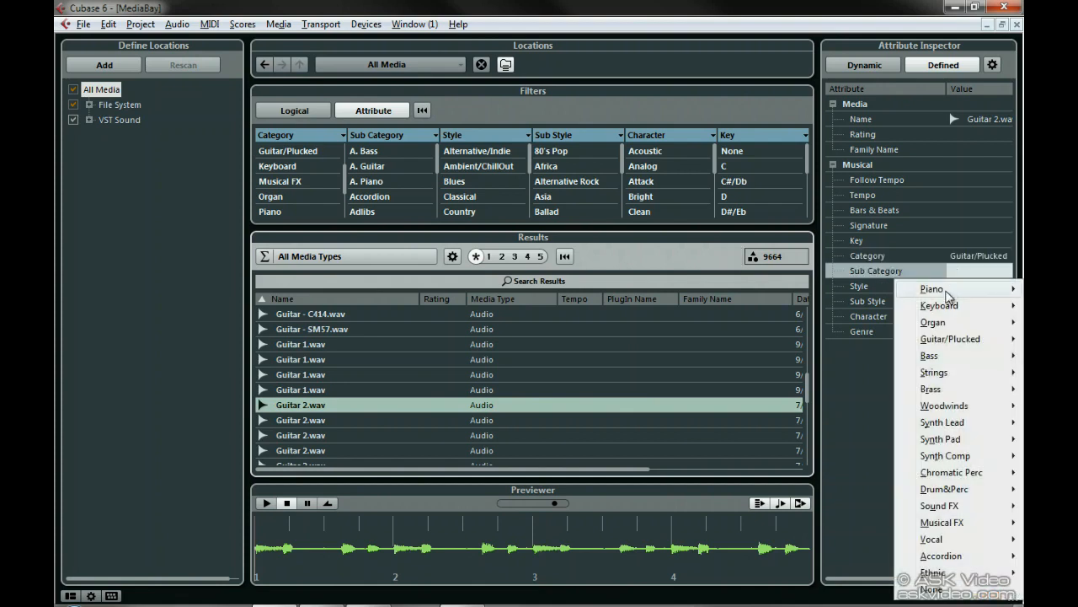
mouse_move(945, 346)
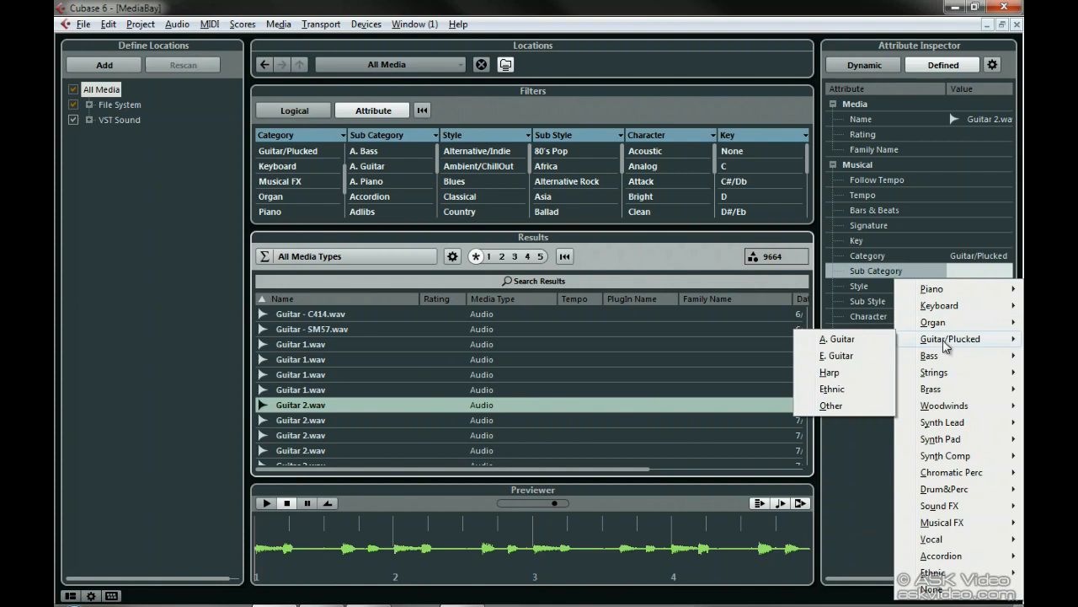
left_click(860, 355)
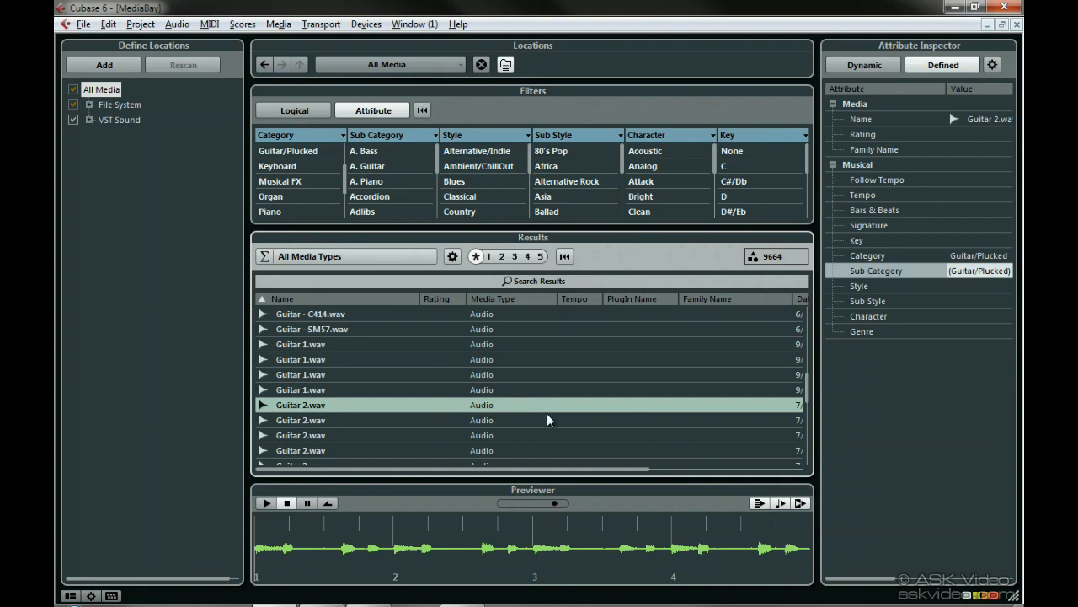
Toggle Allow Editing in Results List in the MediaBay preferences and confirm.
key("ctrl+comma")
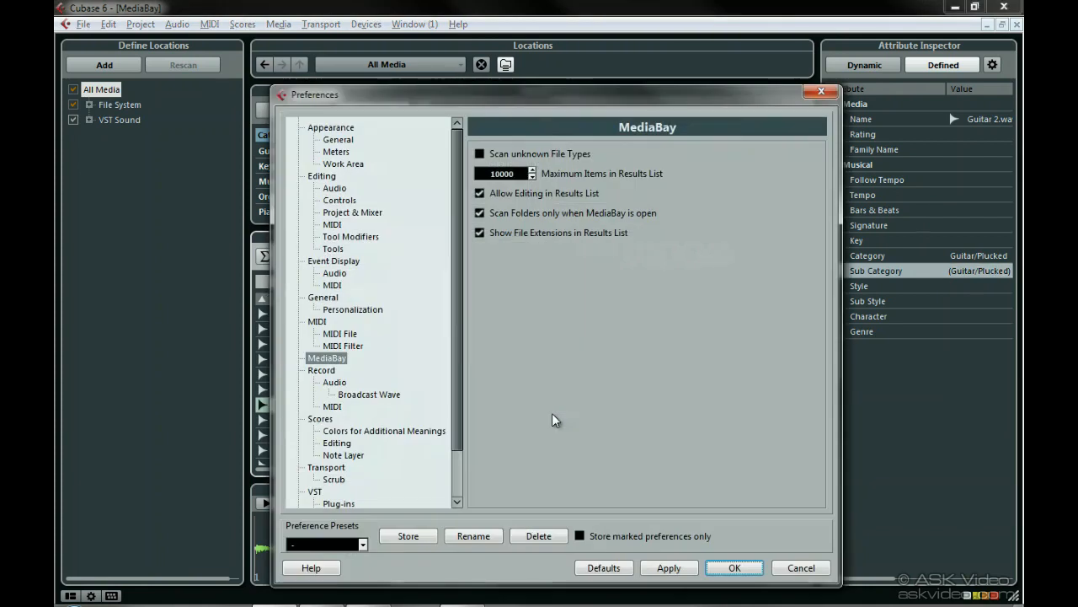
left_click(481, 194)
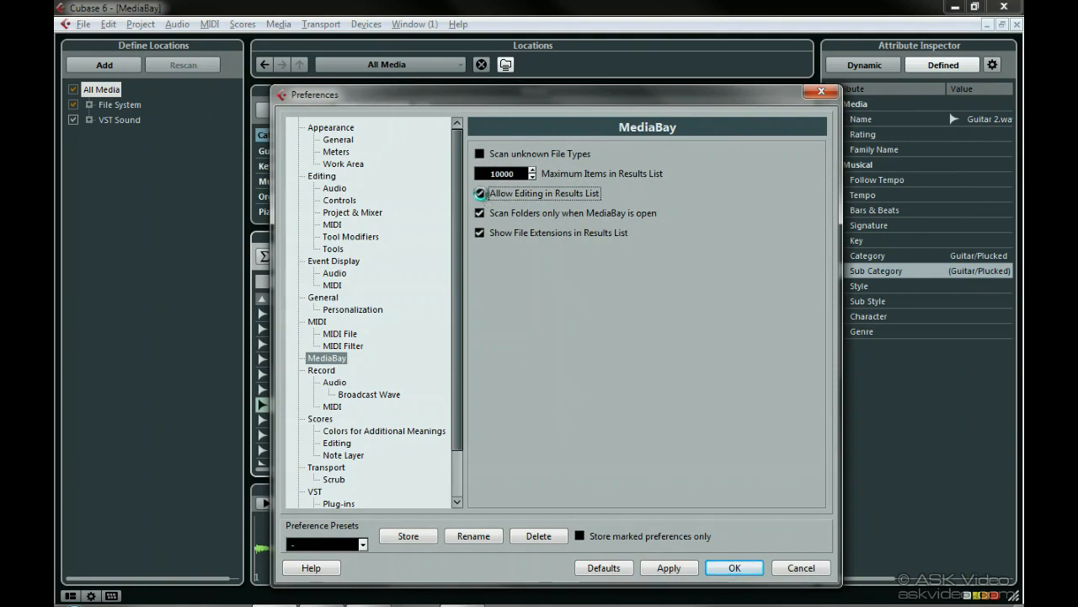
key("Return")
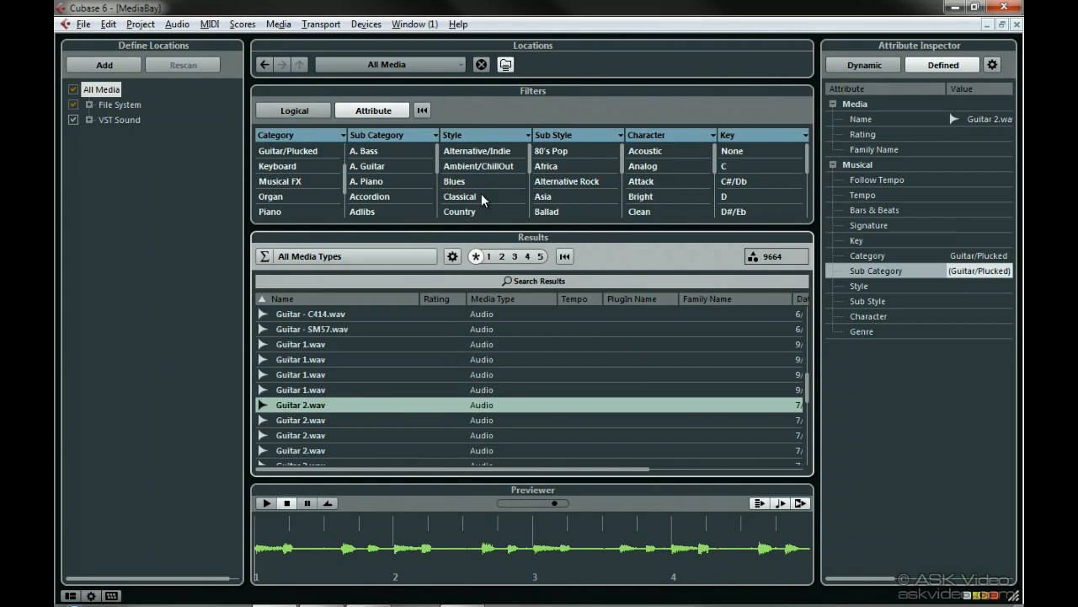
mouse_move(610, 476)
left_mouse_down()
mouse_move(753, 478)
mouse_move(603, 477)
left_mouse_up()
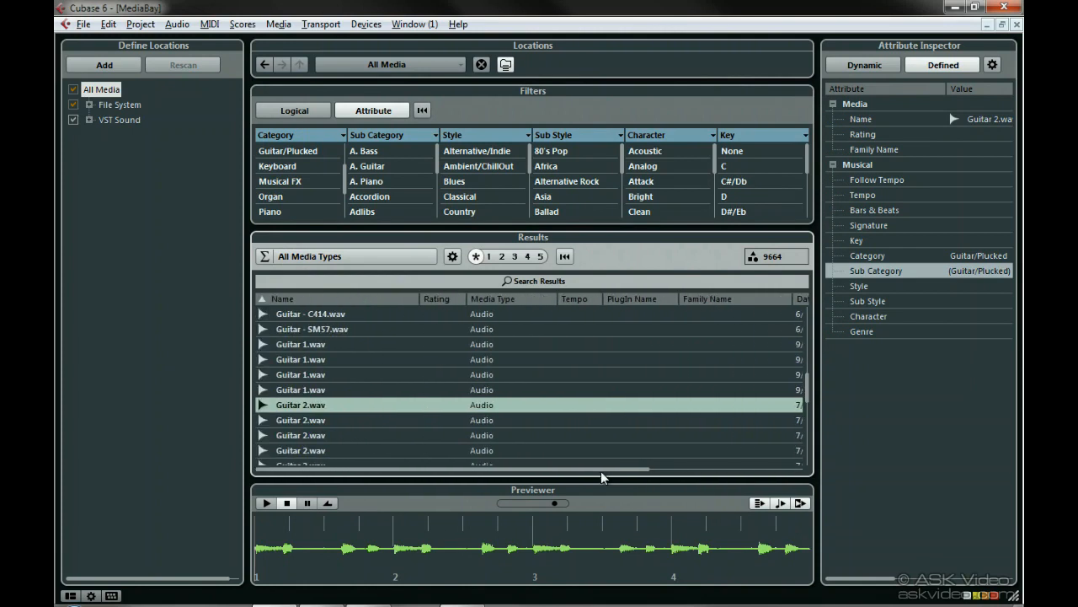